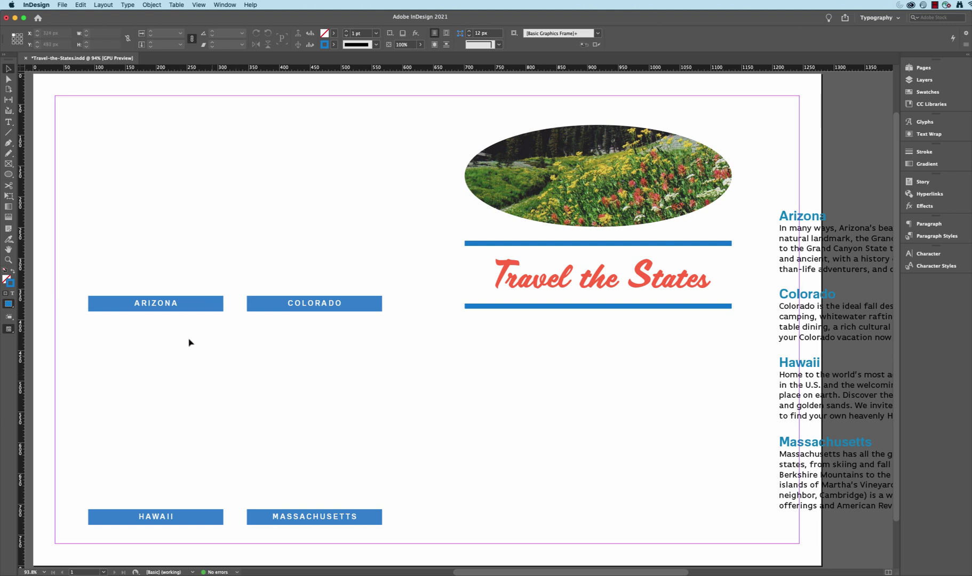
left_click_drag(69, 271, 202, 342)
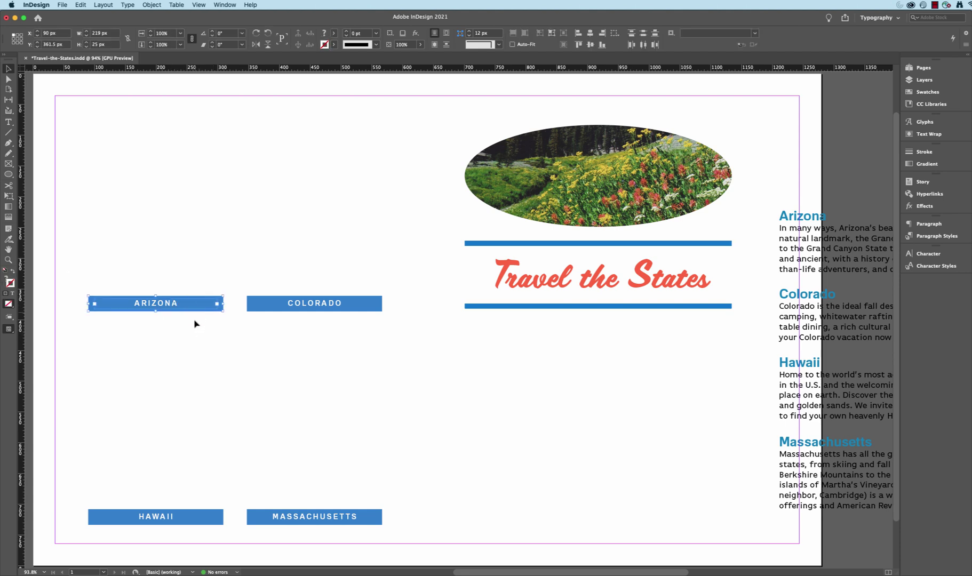
left_click_drag(74, 289, 230, 337)
left_click_drag(239, 289, 399, 333)
left_click_drag(773, 199, 847, 545)
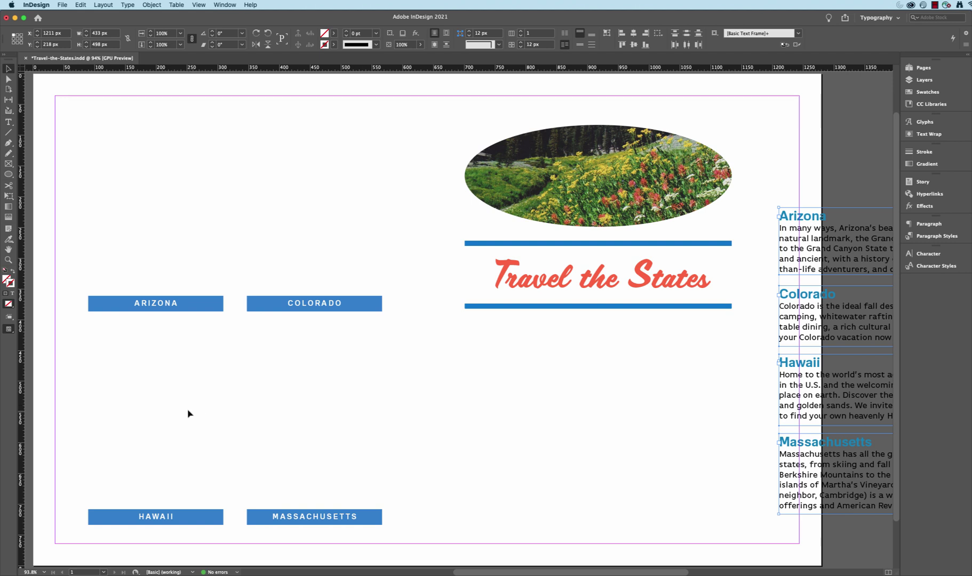
left_click(111, 166)
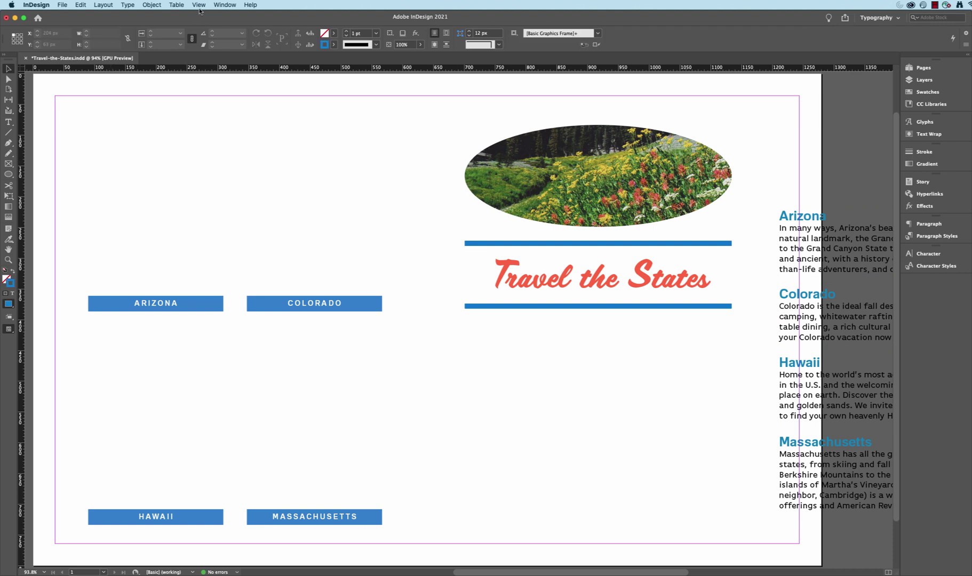
Switch the workspace to Digital Publishing
left_click(226, 6)
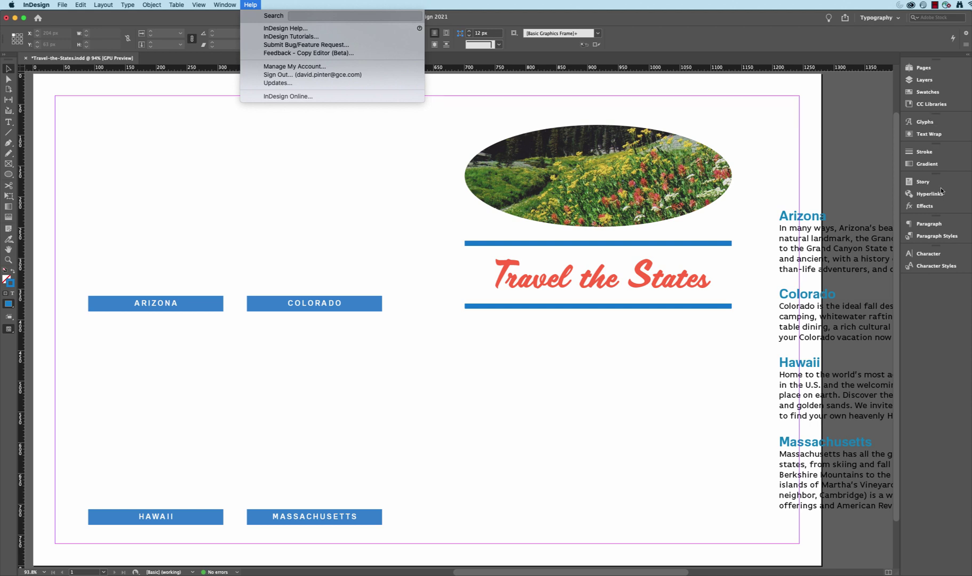
mouse_move(233, 5)
mouse_move(256, 23)
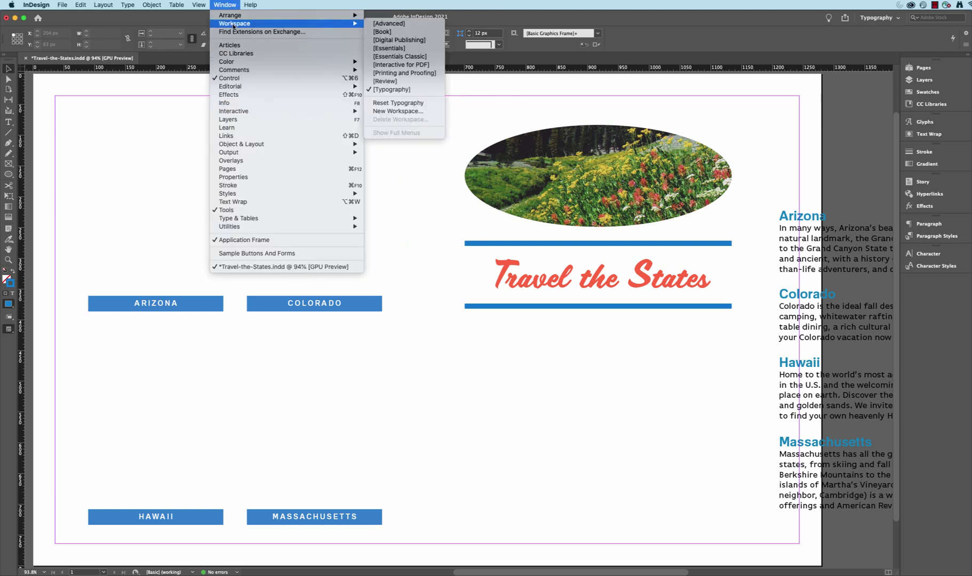
left_click(430, 41)
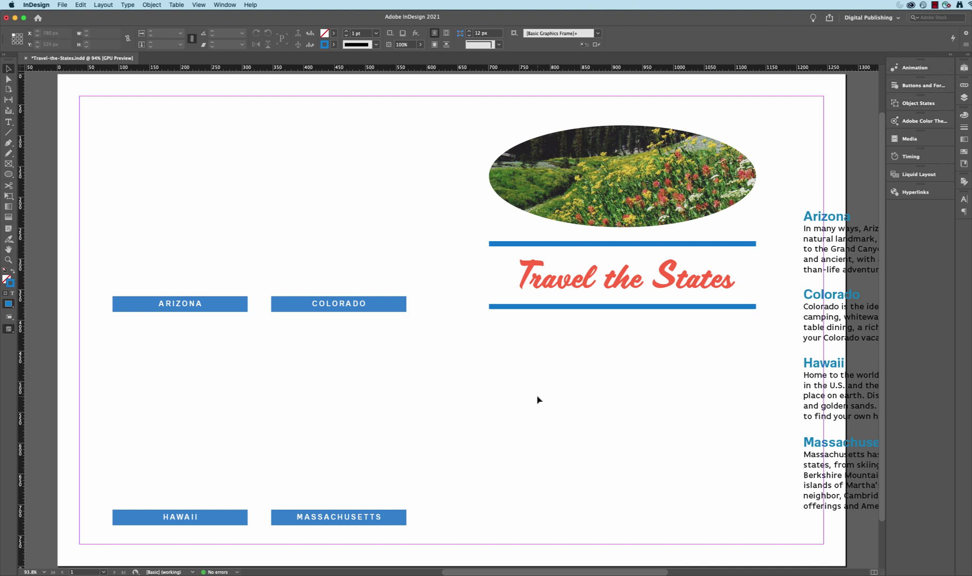
Draw a rectangular image frame about 219 × 283 px above the ARIZONA label and duplicate it above the COLORADO label
left_click(9, 164)
left_click_drag(114, 289, 249, 114)
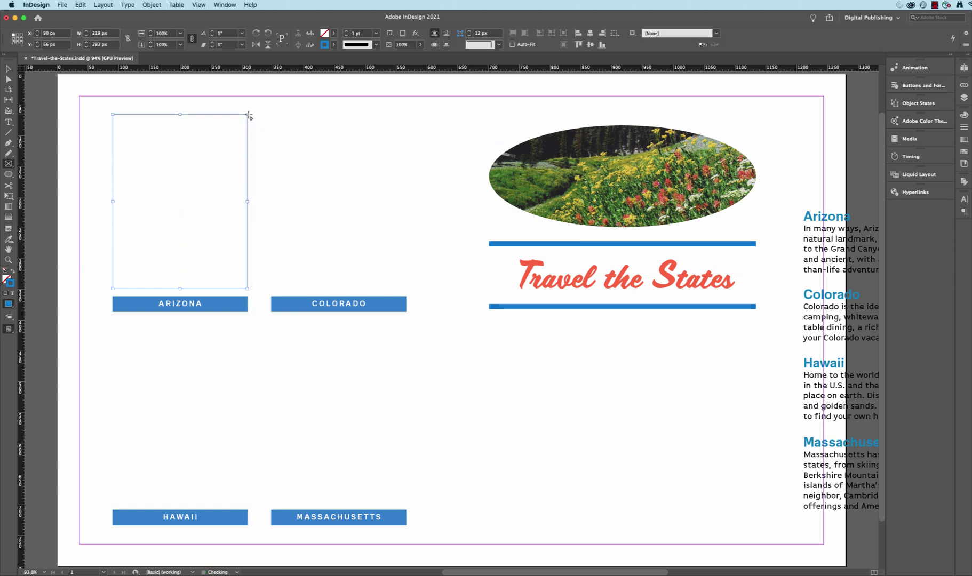
left_click(9, 68)
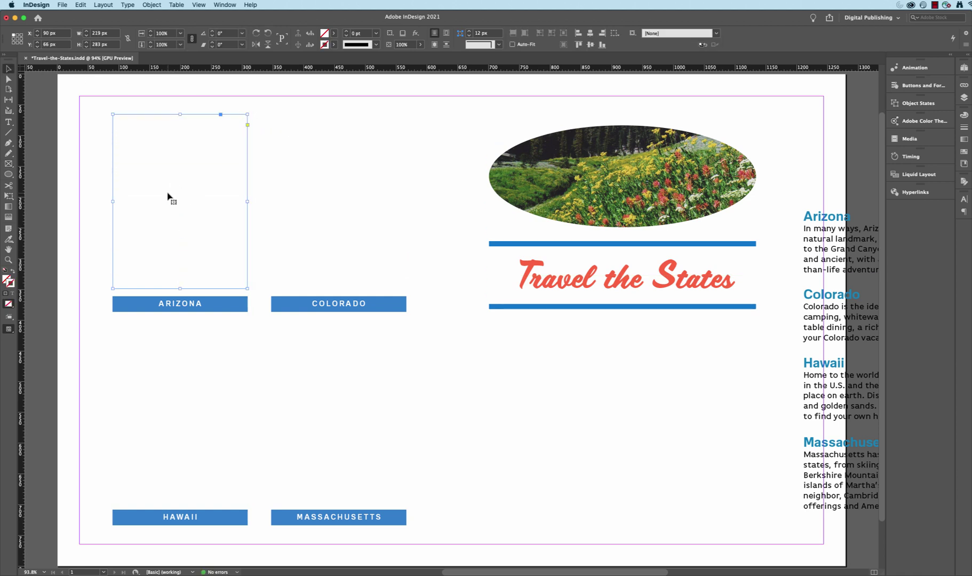
left_click_drag(168, 194, 325, 216)
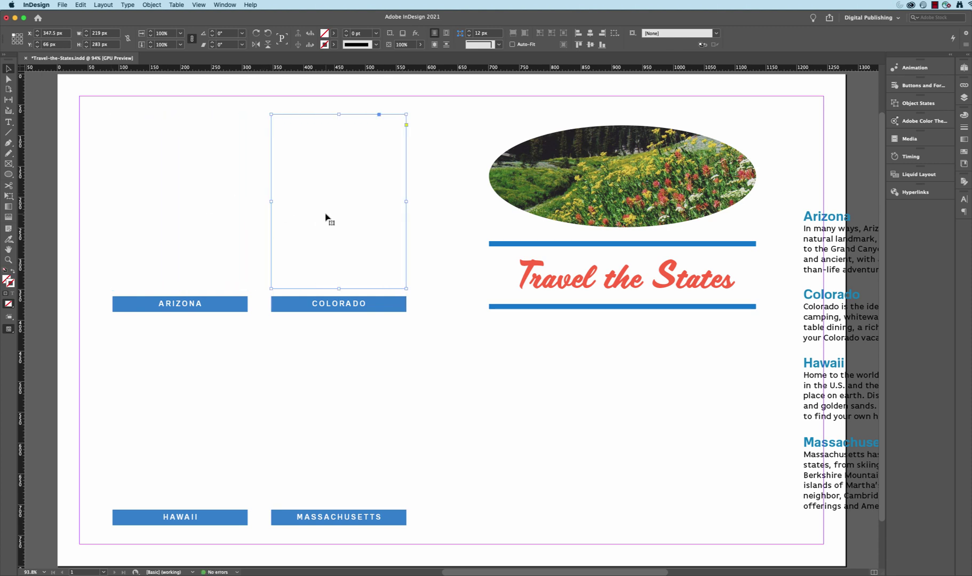
Duplicate the two upper image frames straight down so the copies sit above the HAWAII and MASSACHUSETTS labels
left_click_drag(86, 168, 470, 250)
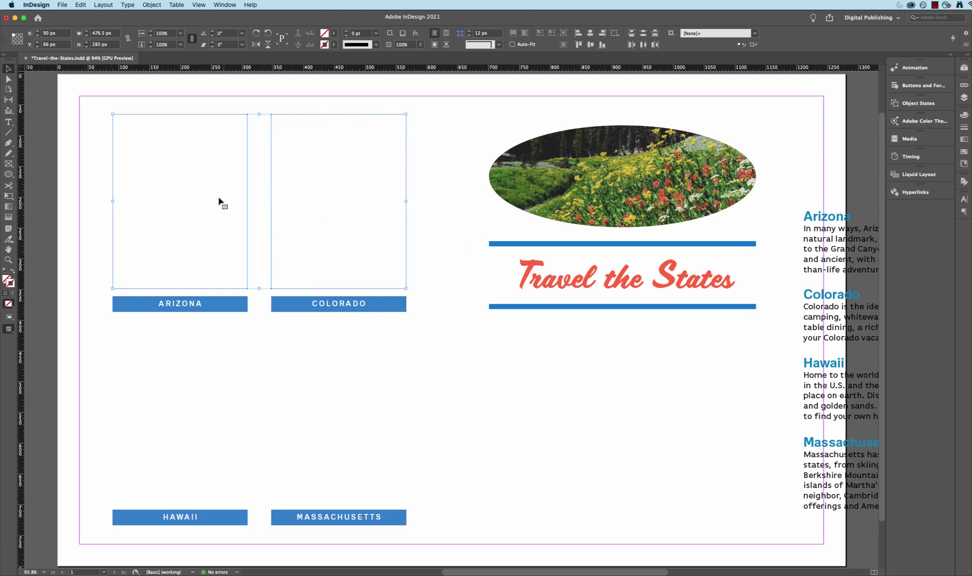
left_click_drag(211, 182, 201, 399)
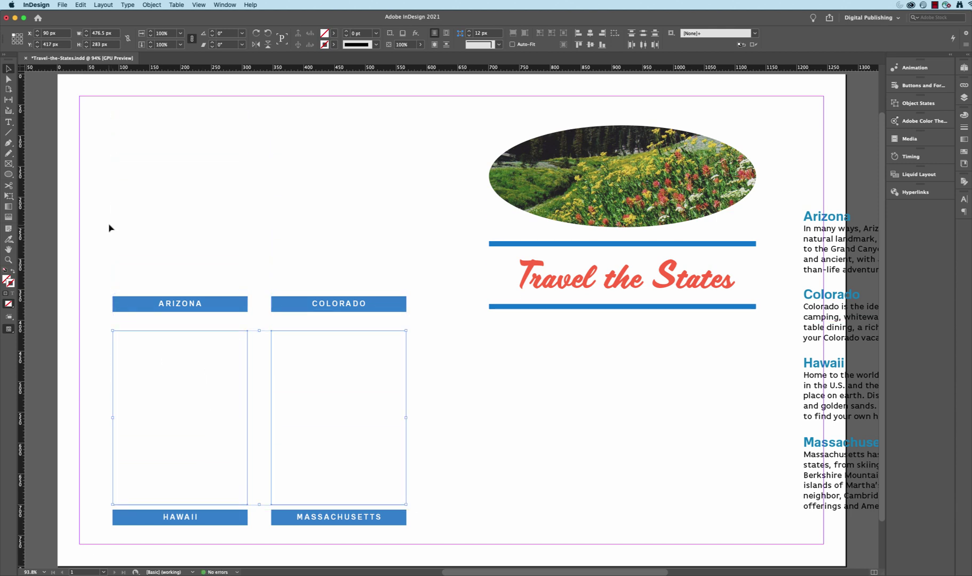
key("cmd+z")
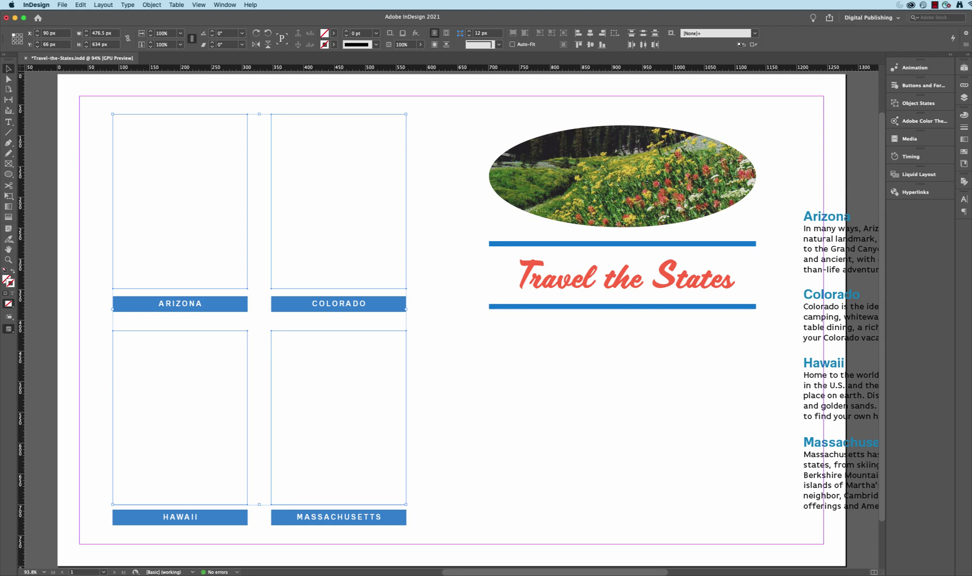
Bring Arizona.jpg, Colorado.jpg, Hawaii.jpg and Massachusetts.jpg from Adobe Bridge into the InDesign layout, placing each in the frame above its matching label
key("cmd+Tab")
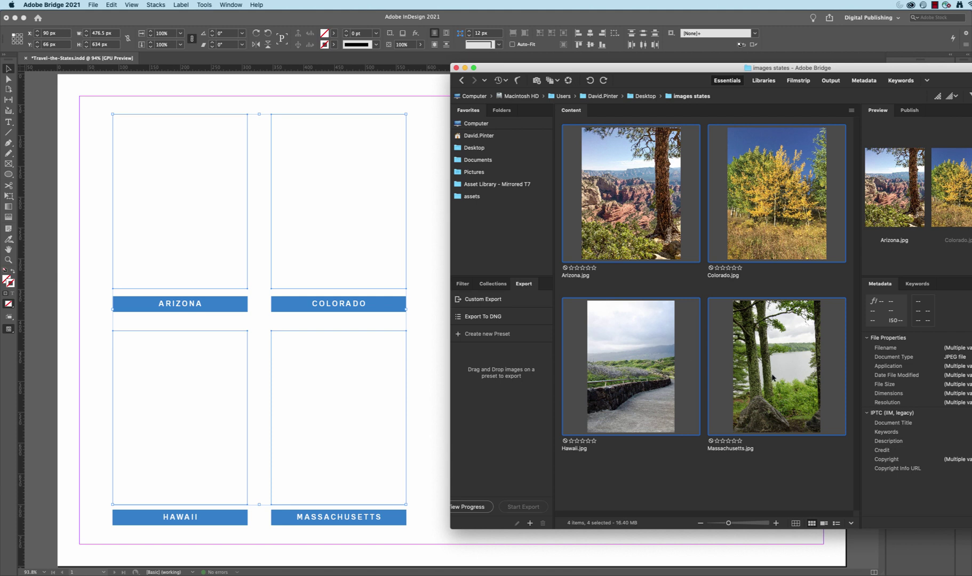
left_click_drag(640, 203, 147, 176)
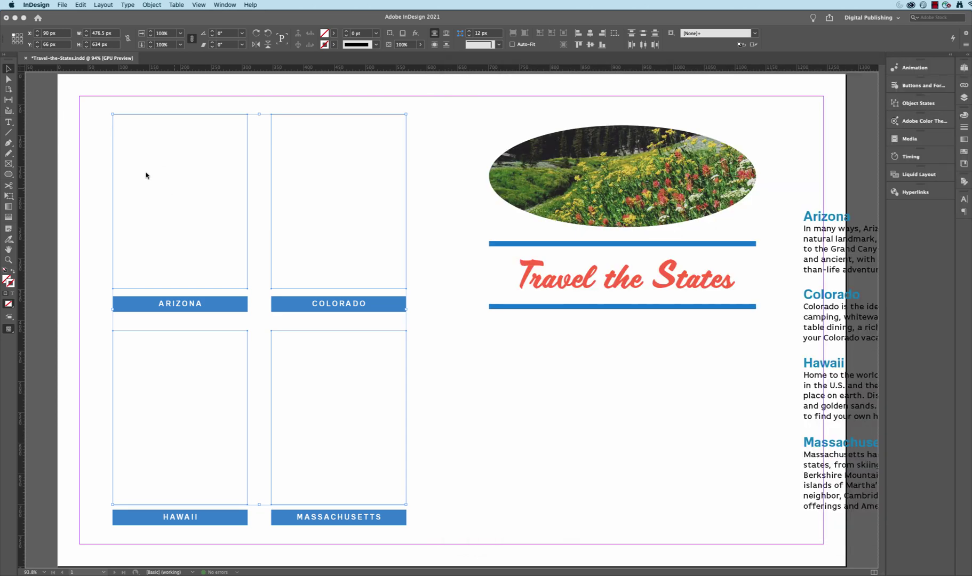
left_click(142, 151)
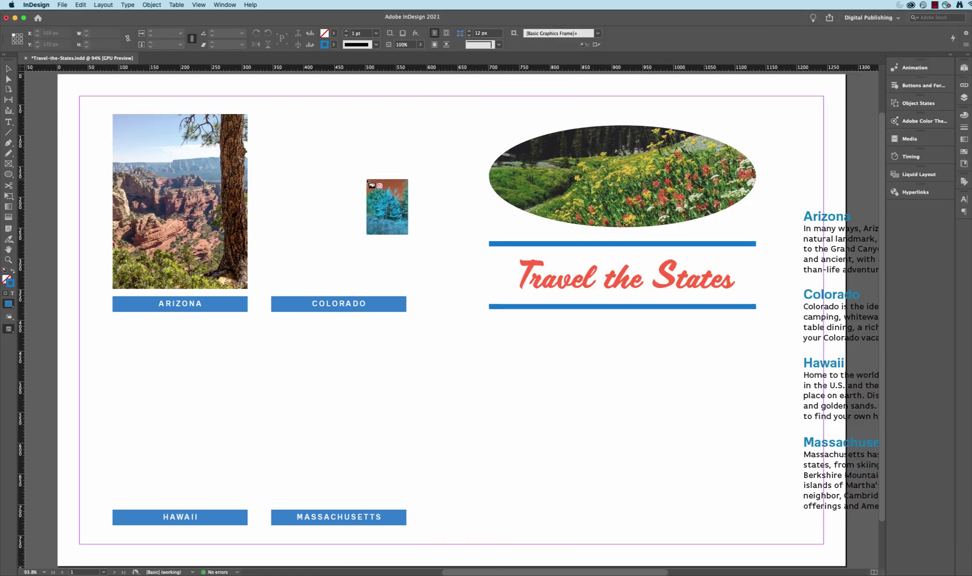
left_click(367, 184)
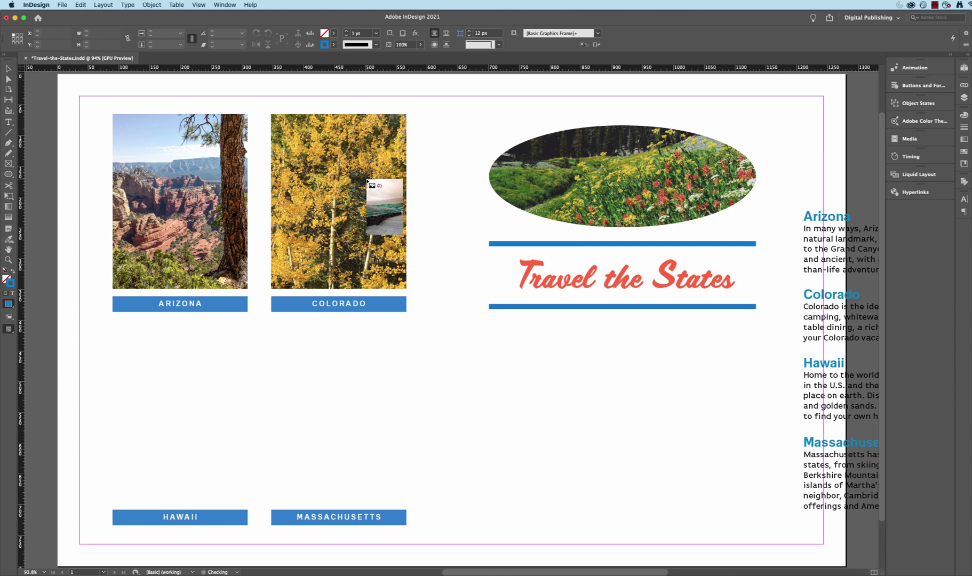
left_click(188, 370)
left_click(335, 394)
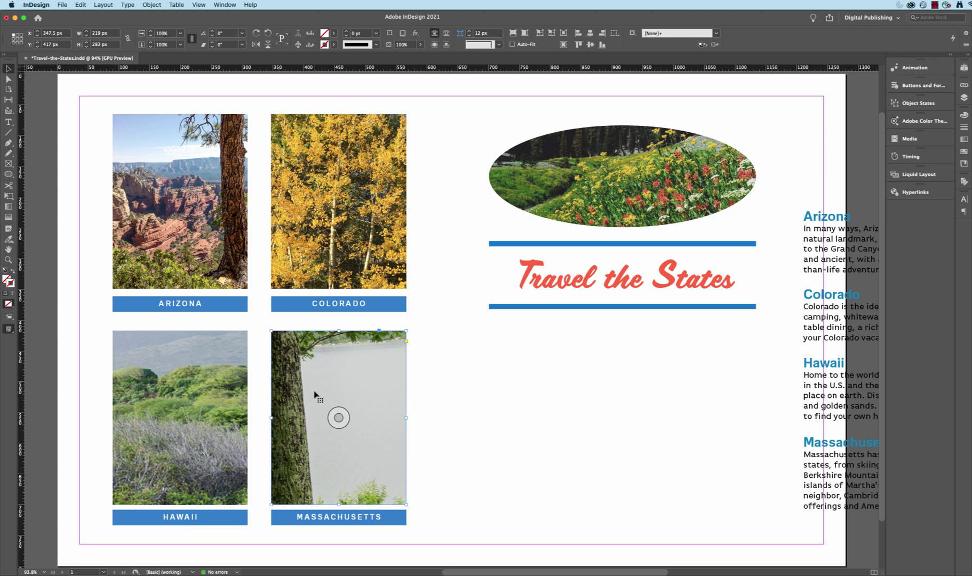
Fit the content to the frame for all four state photos
left_click(216, 387, "shift")
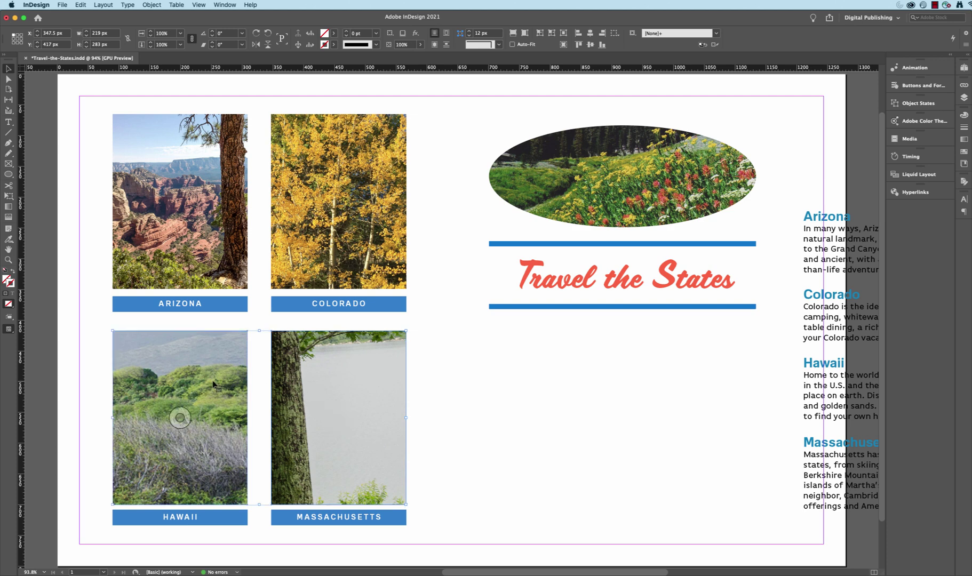
left_click(216, 237, "shift")
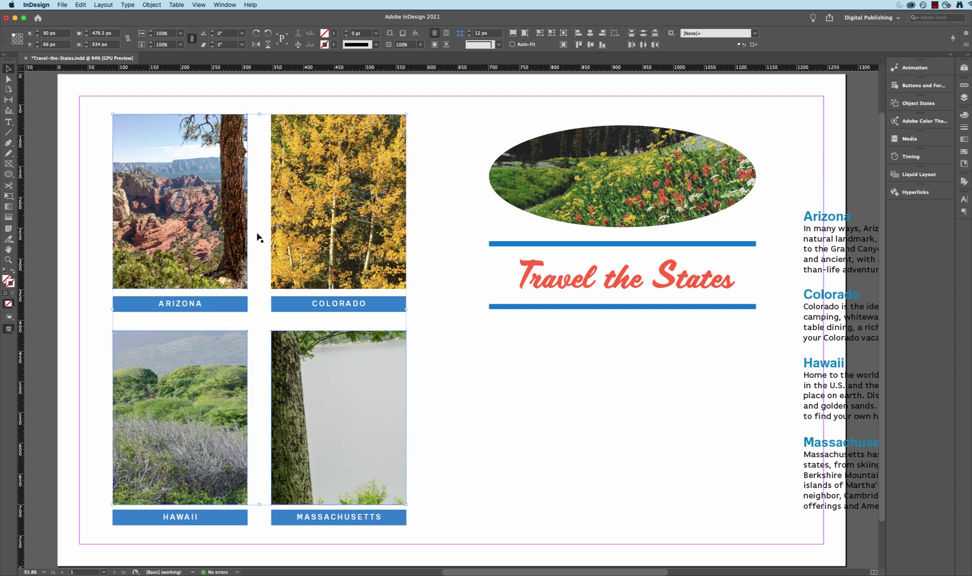
right_click(382, 220)
mouse_move(436, 361)
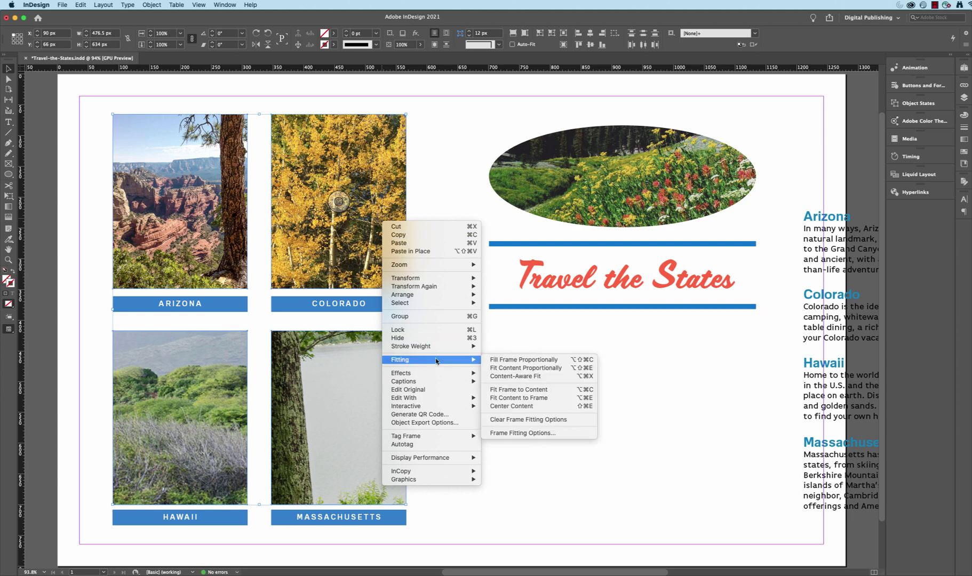
left_click(531, 400)
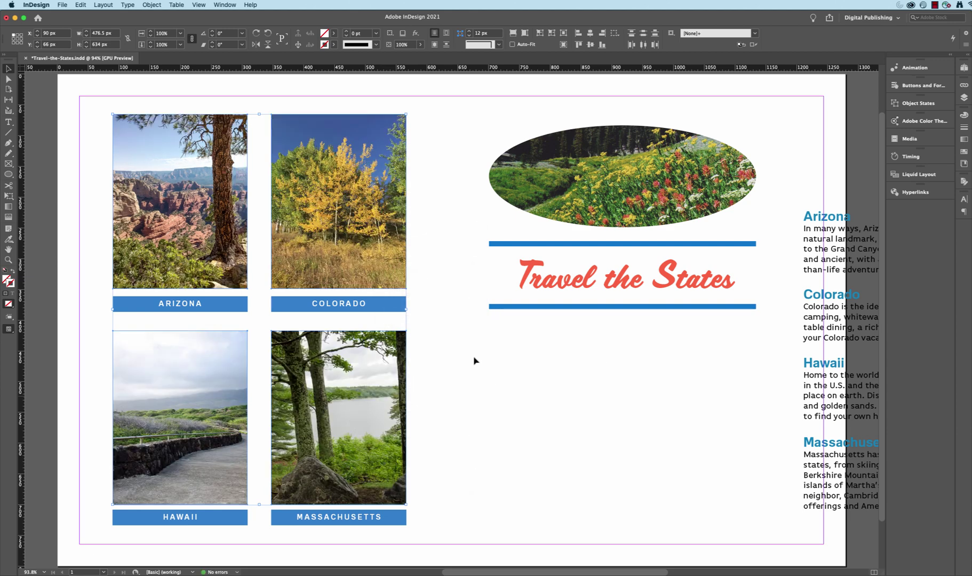
left_click(431, 287)
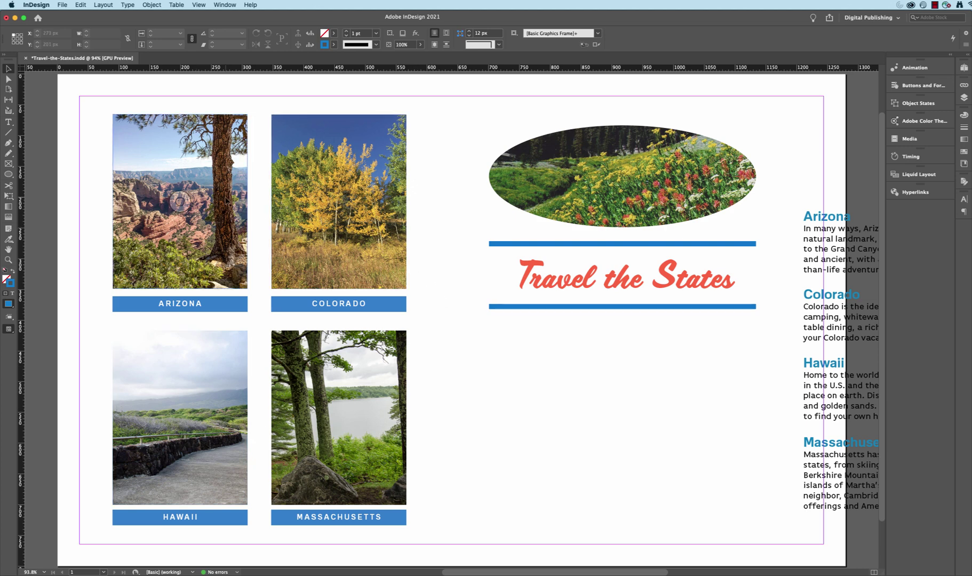
Set the opacity of all four state photos to 50%
left_click(229, 201)
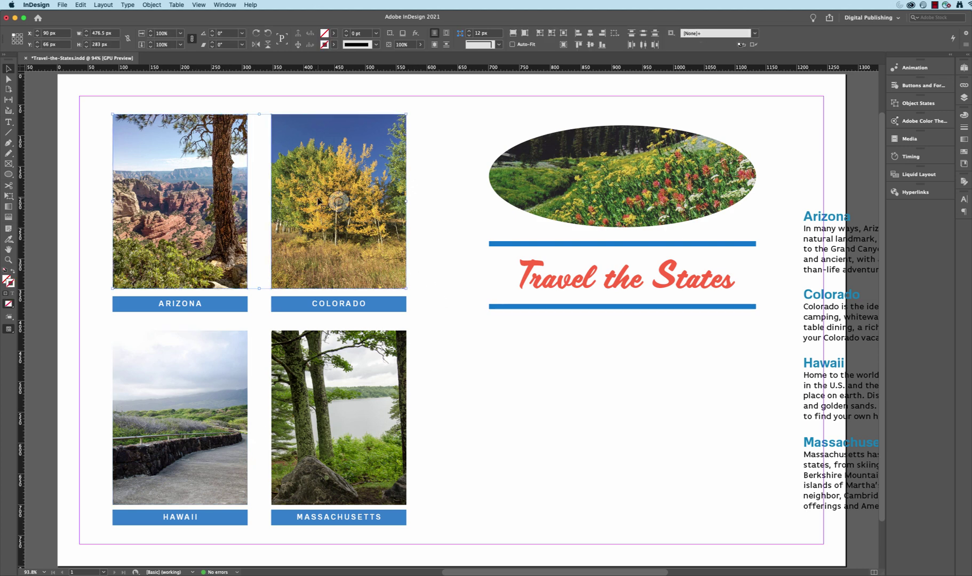
left_click(321, 208, "shift")
left_click(336, 388, "shift")
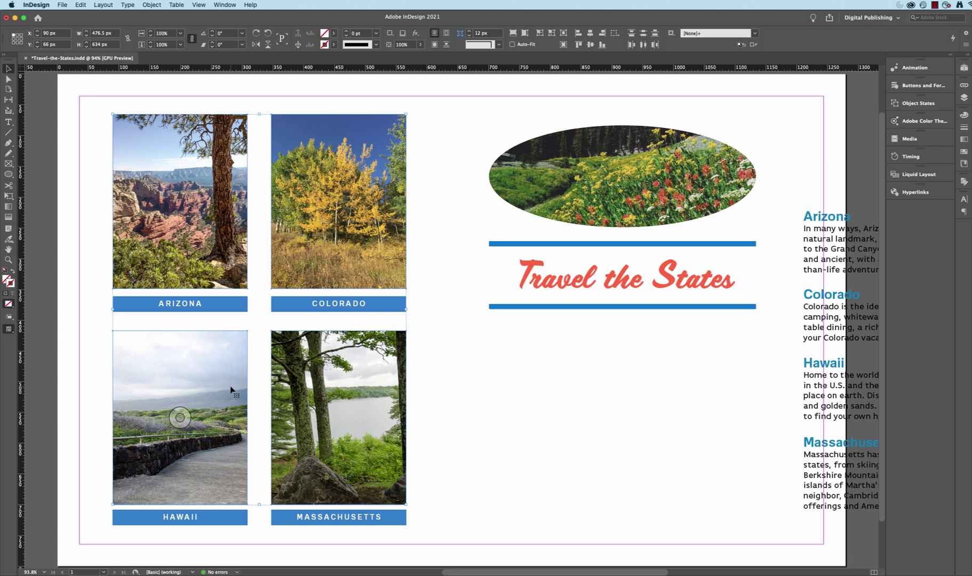
left_click(420, 46)
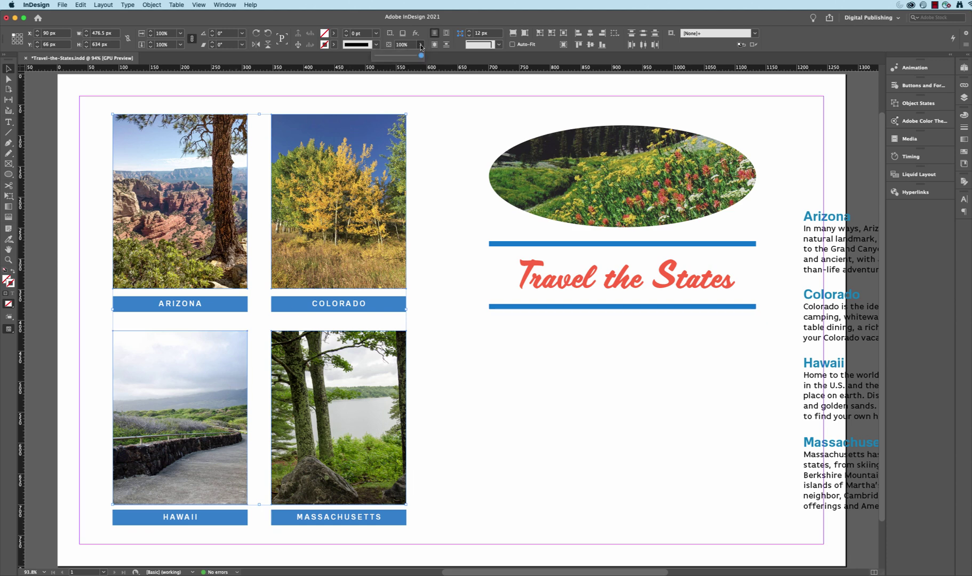
left_click_drag(422, 57, 398, 59)
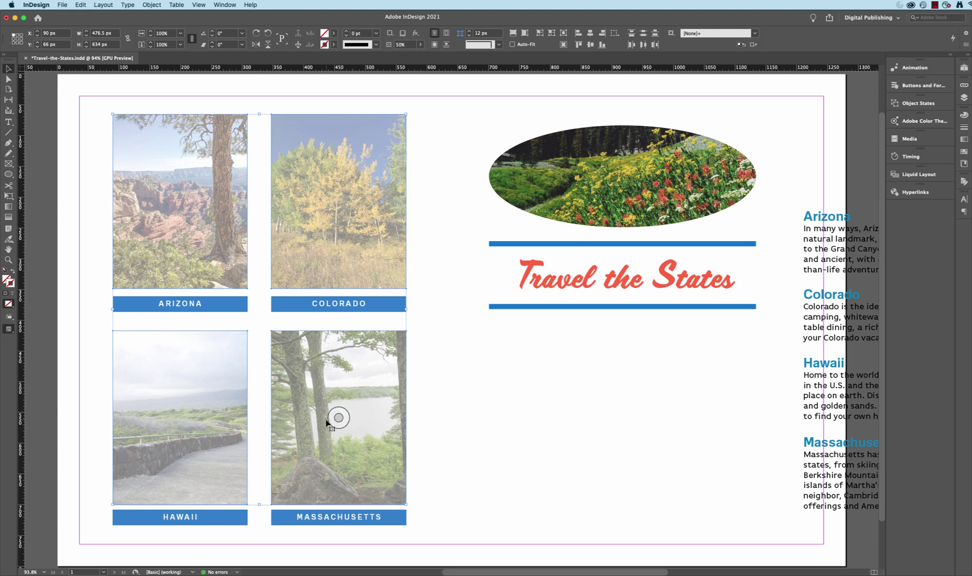
Paste copies of the four photos in place and set the copies' opacity to 100%
left_click(80, 5)
left_click(106, 78)
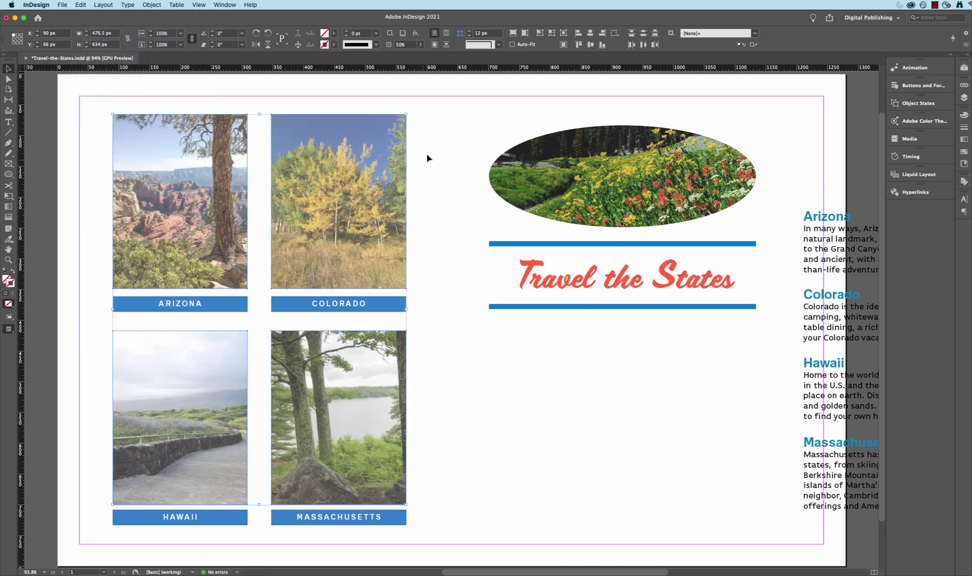
left_click(421, 45)
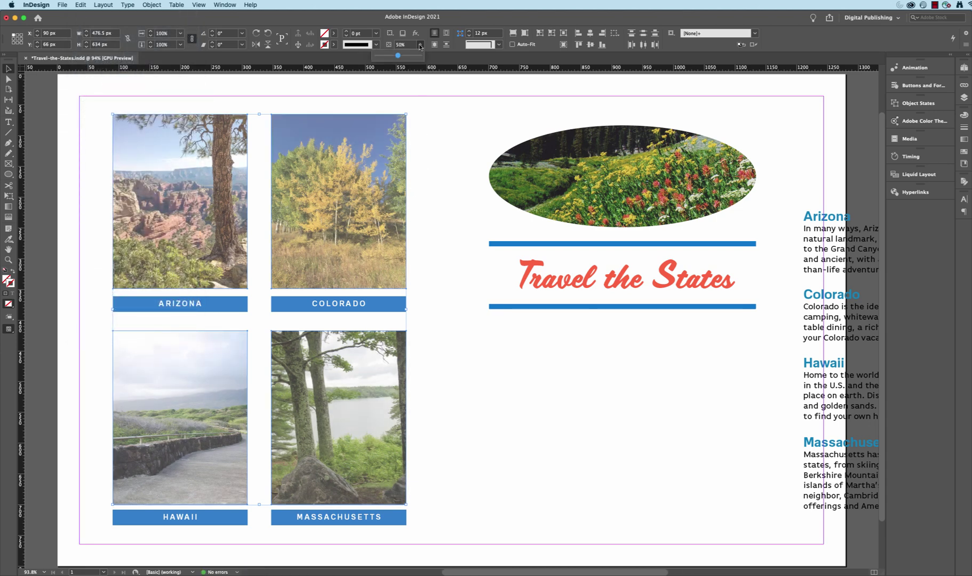
left_click_drag(398, 56, 426, 56)
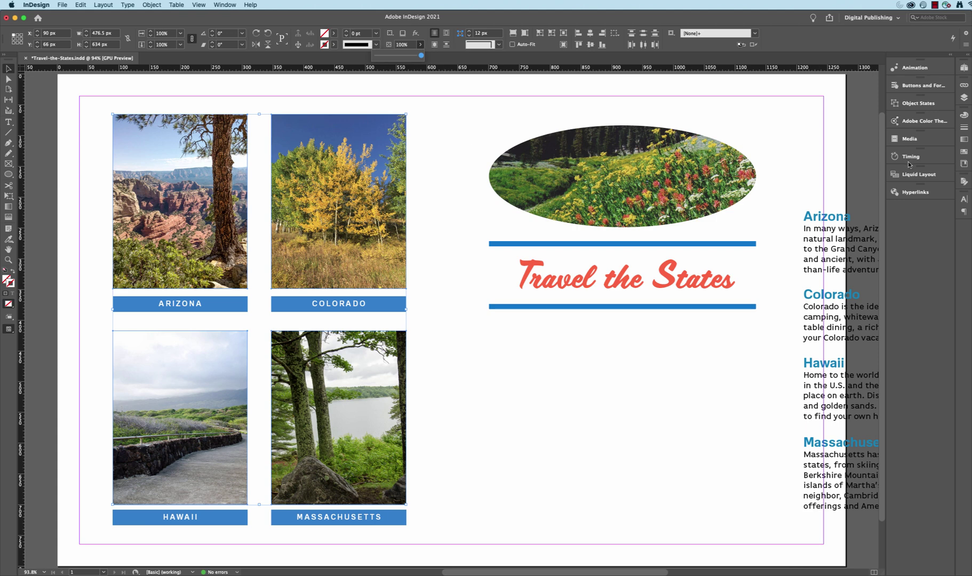
Convert the four full-opacity photos into a multi-state object and switch through its states to match each to its photo
left_click(942, 106)
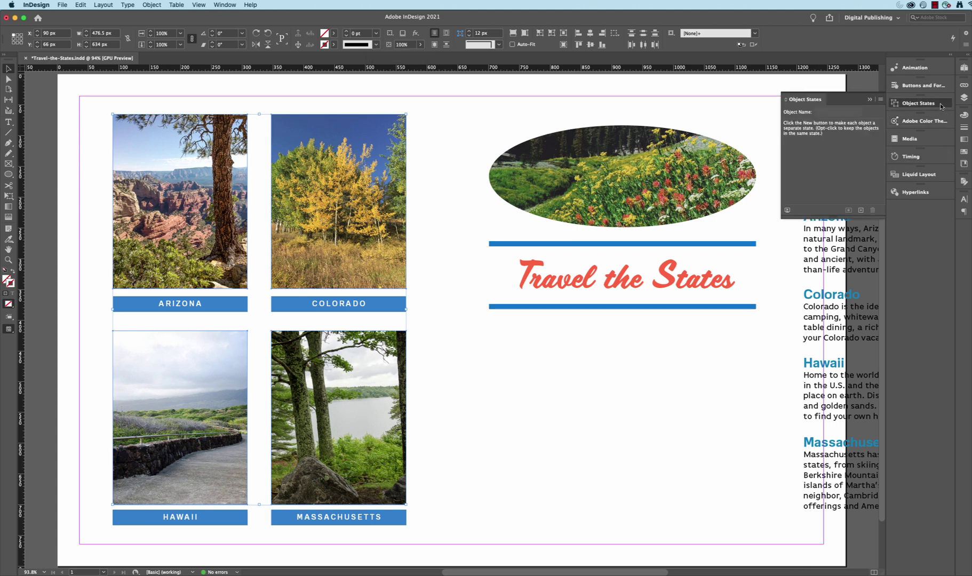
left_click(861, 211)
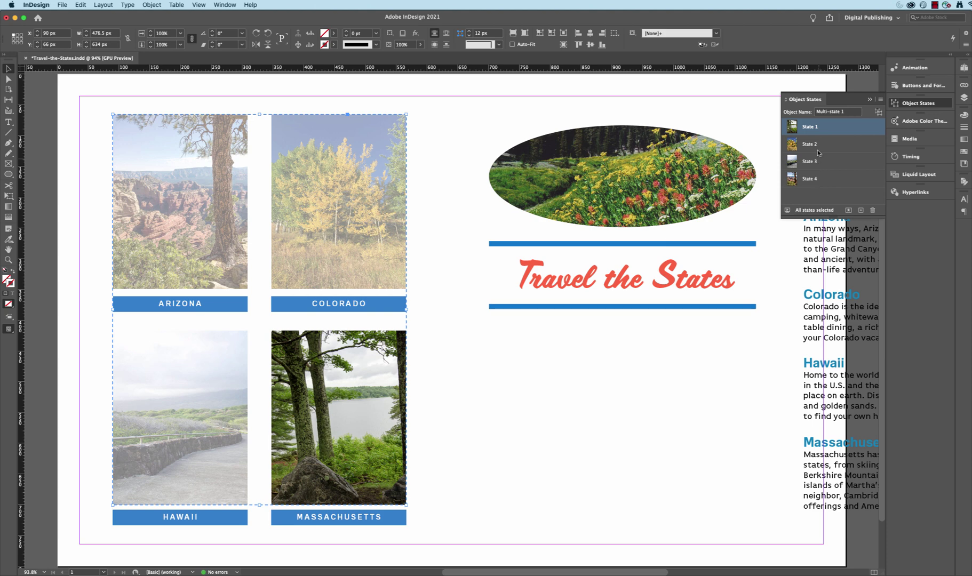
left_click(829, 181)
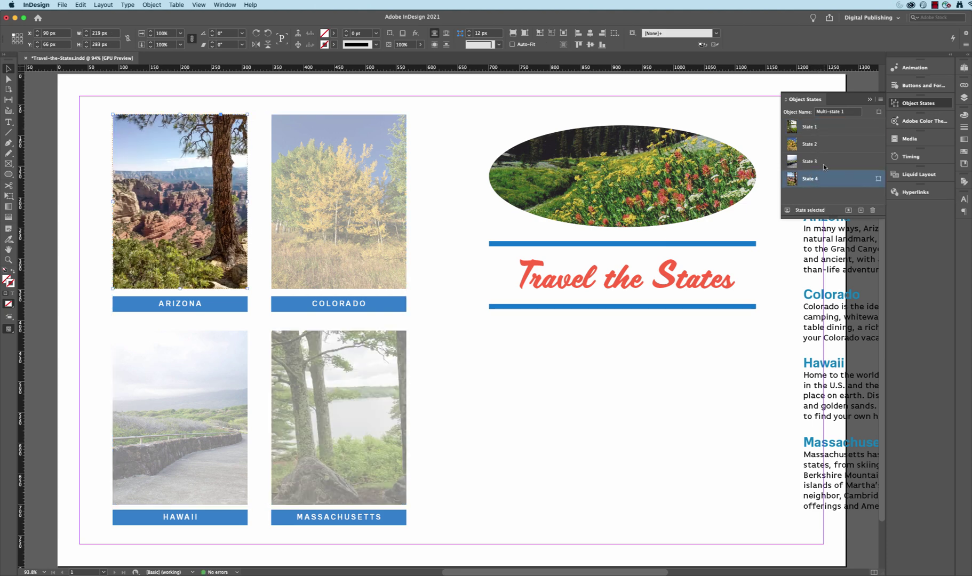
left_click(823, 160)
left_click(821, 144)
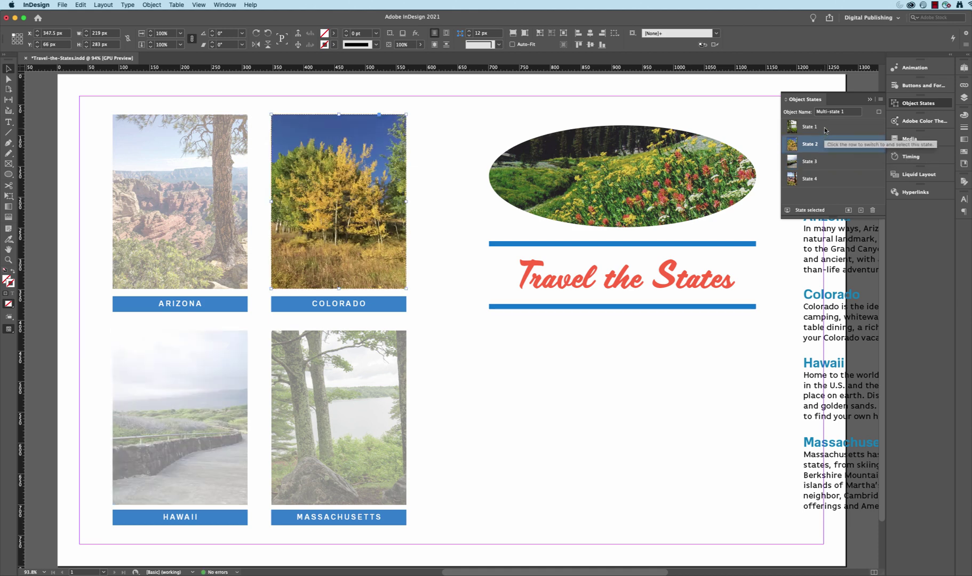
left_click(825, 128)
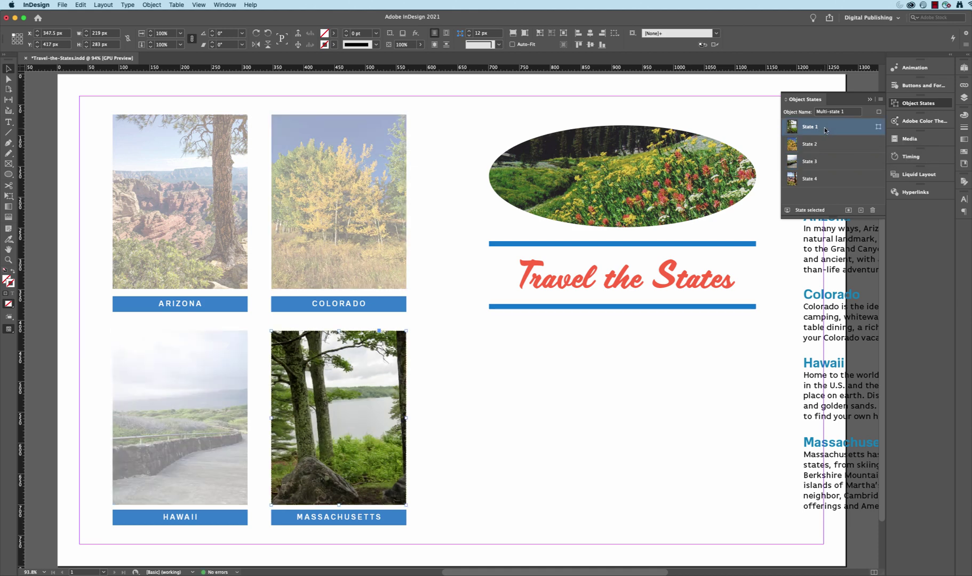
left_click(820, 178)
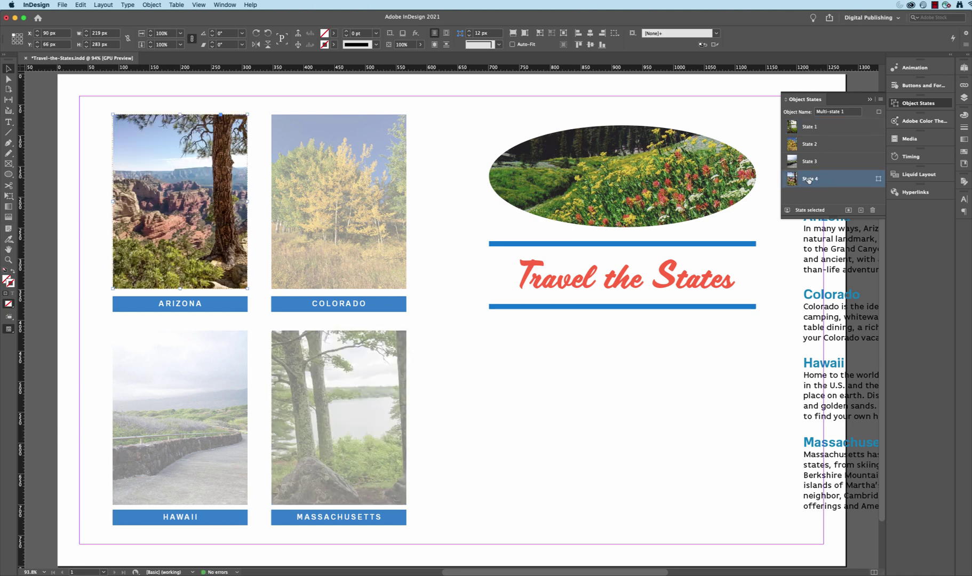
Reorder the multi-state object's states so the photos run Arizona, Colorado, Hawaii, Massachusetts
left_click_drag(808, 181, 815, 126)
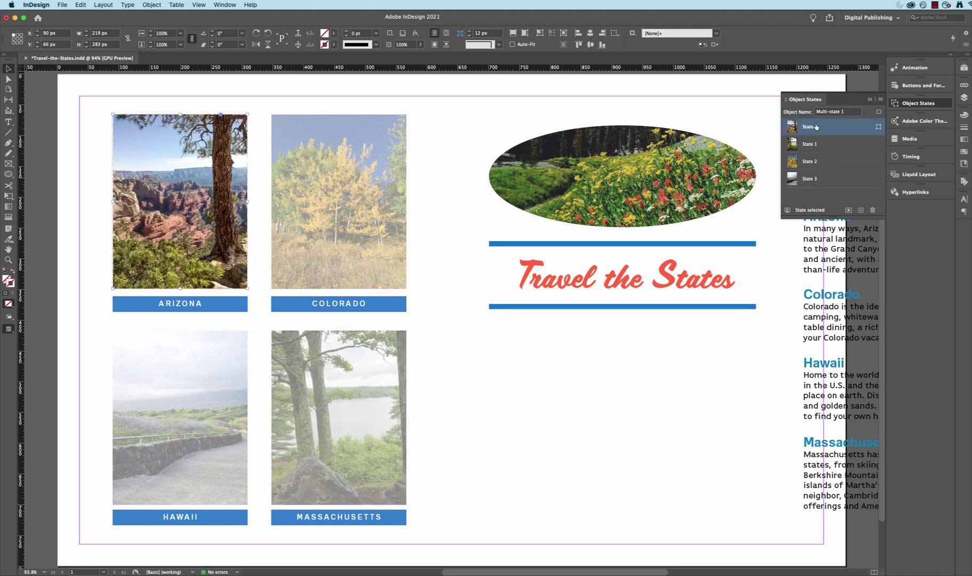
left_click(824, 161)
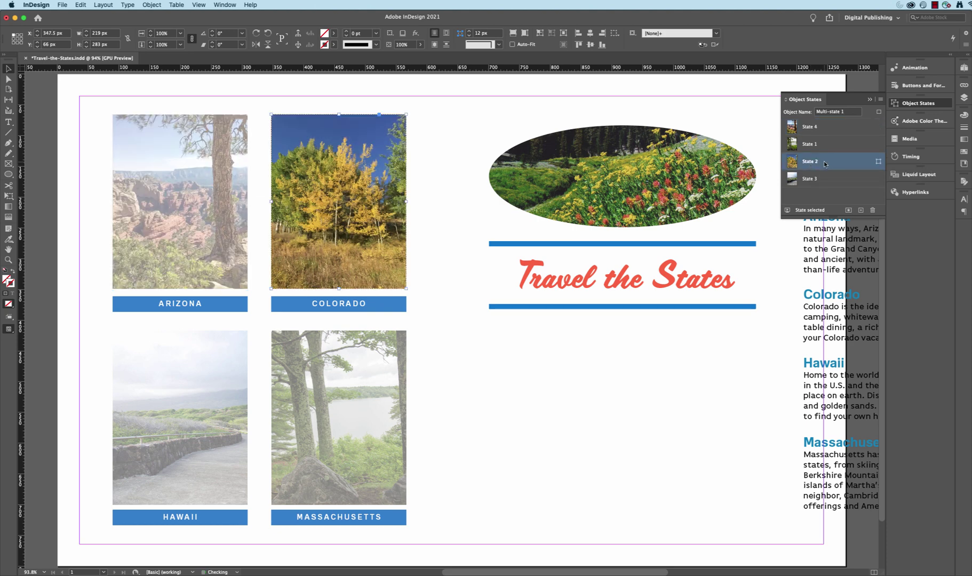
left_click_drag(825, 164, 827, 141)
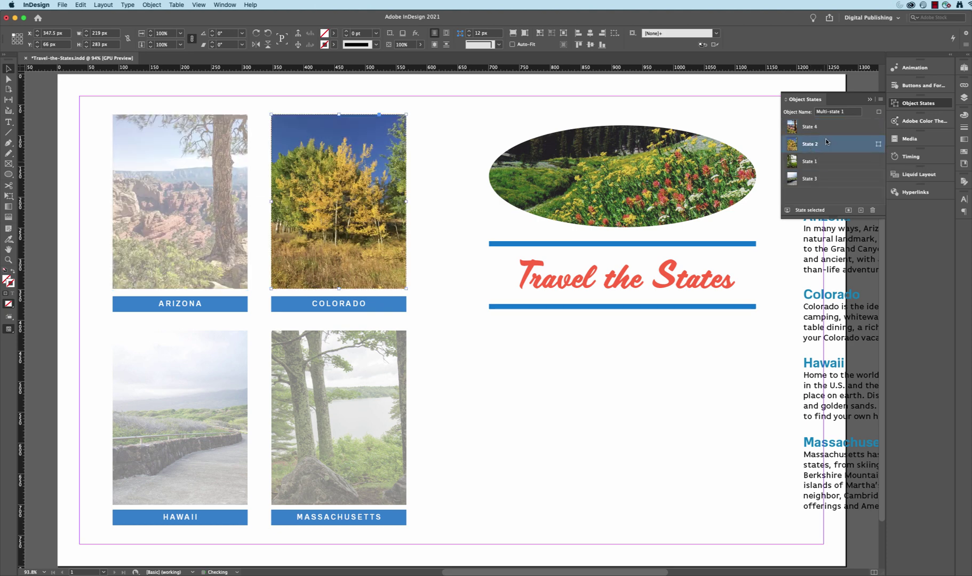
left_click(824, 180)
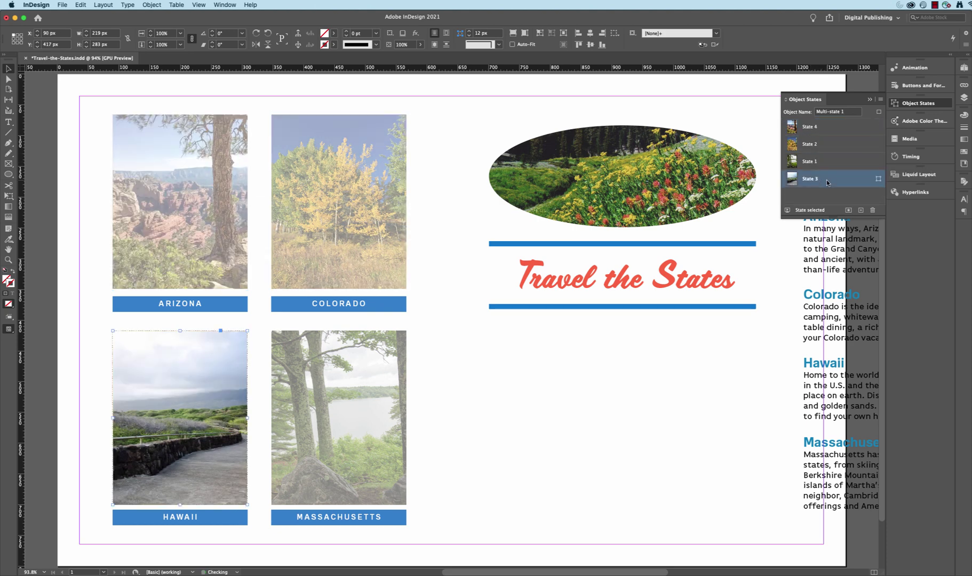
left_click_drag(828, 166, 829, 160)
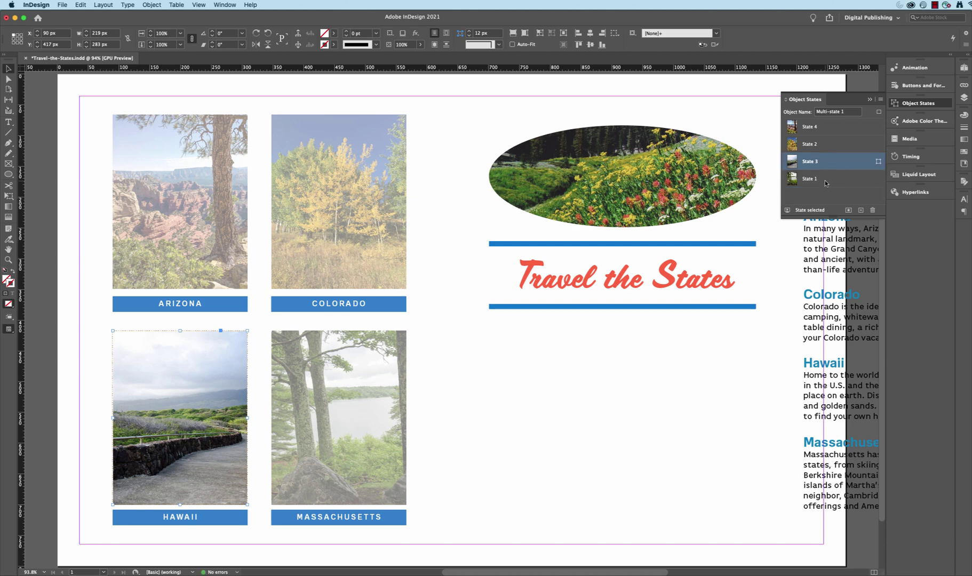
left_click(824, 180)
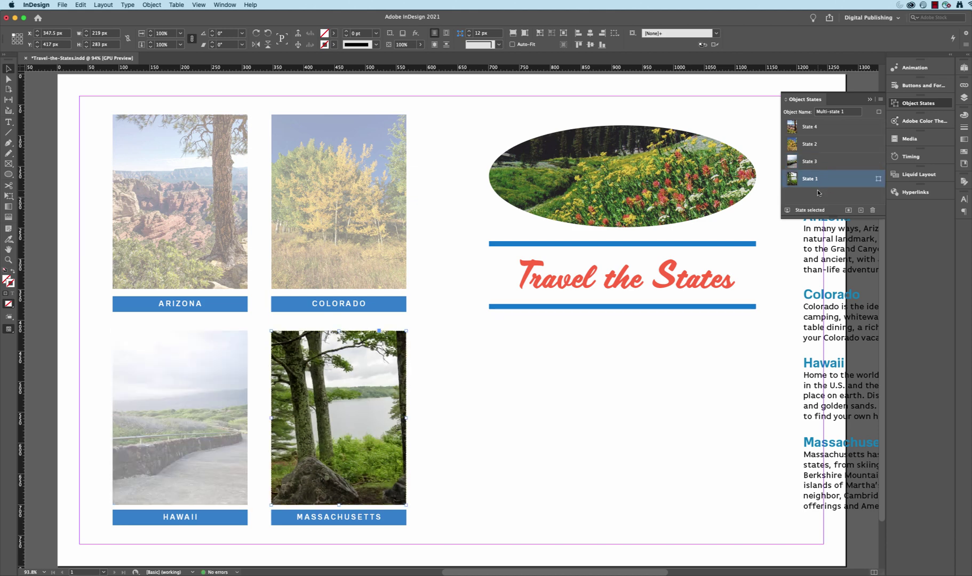
Rename the first two states of the multi-state object Arizona and Colorado to match their photos
left_click(826, 127)
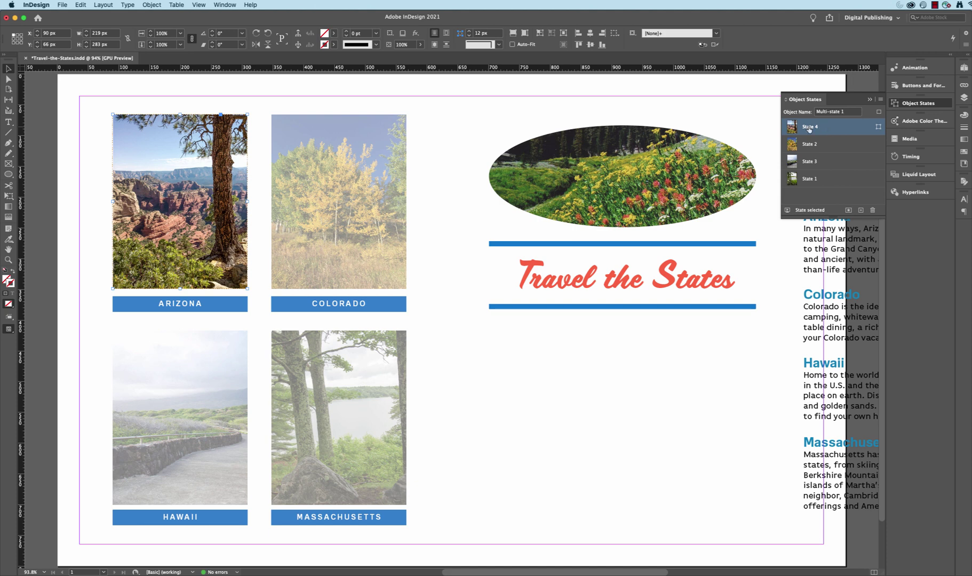
double_click(809, 127)
type("Arizona")
left_click(809, 145)
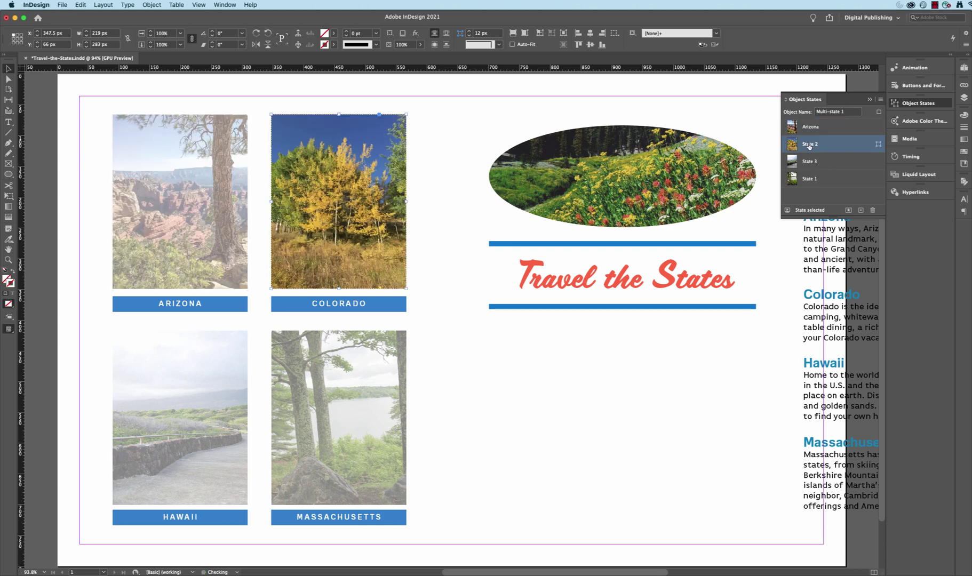
double_click(809, 145)
type("Colorado")
Rename the last two states of the multi-state object Hawaii and Massachusetts to match their photos
left_click(813, 163)
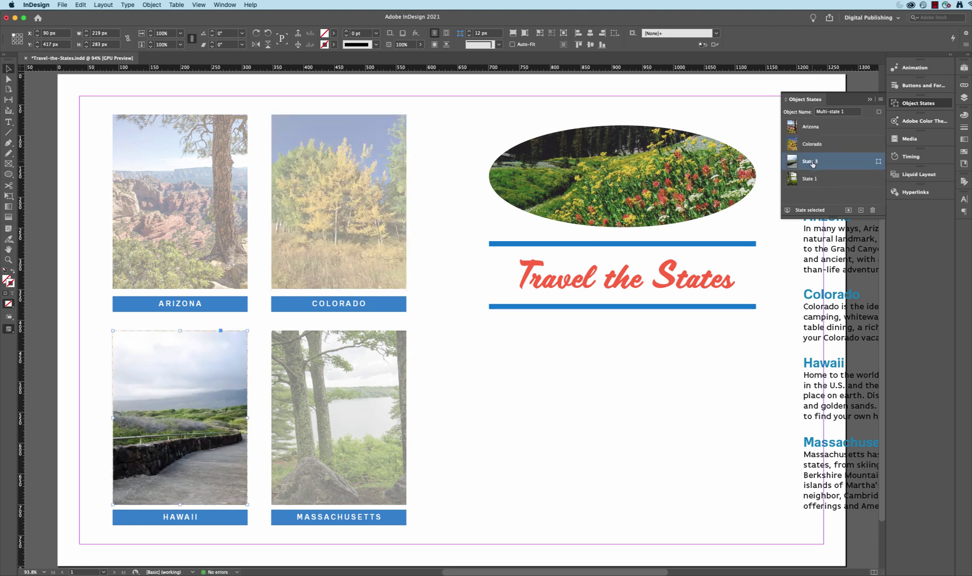
double_click(811, 162)
type("Hawaii")
key("Return")
left_click(812, 180)
double_click(812, 180)
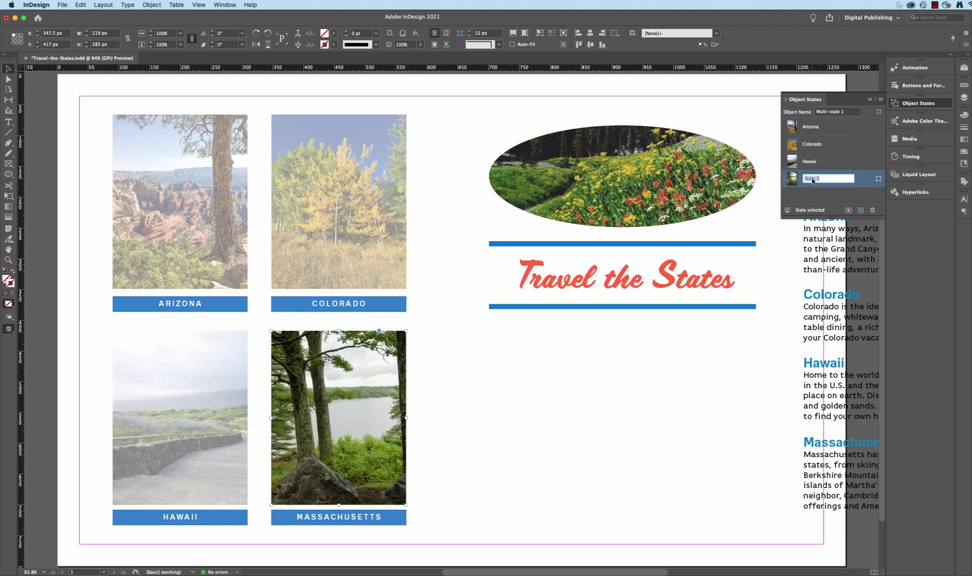
type("Massachusetts")
key("Return")
Group each state's name with the blue bar behind it for the four captions beneath the photos
left_click(174, 280)
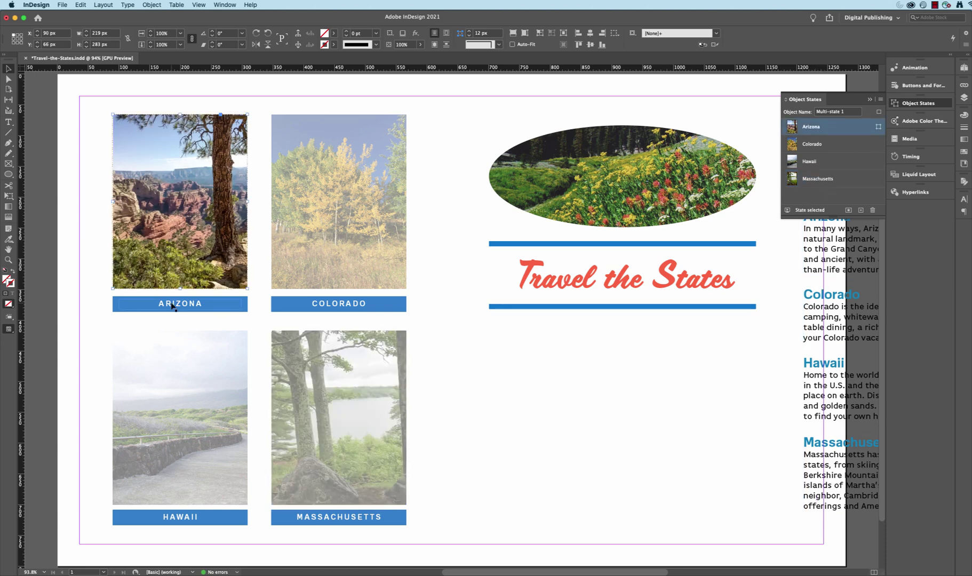
left_click(172, 305)
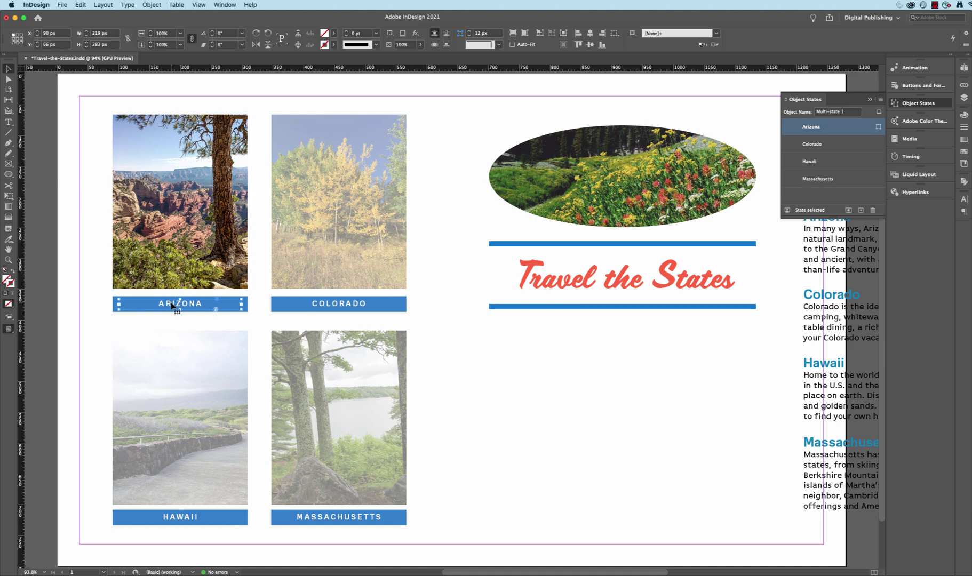
left_click(118, 316)
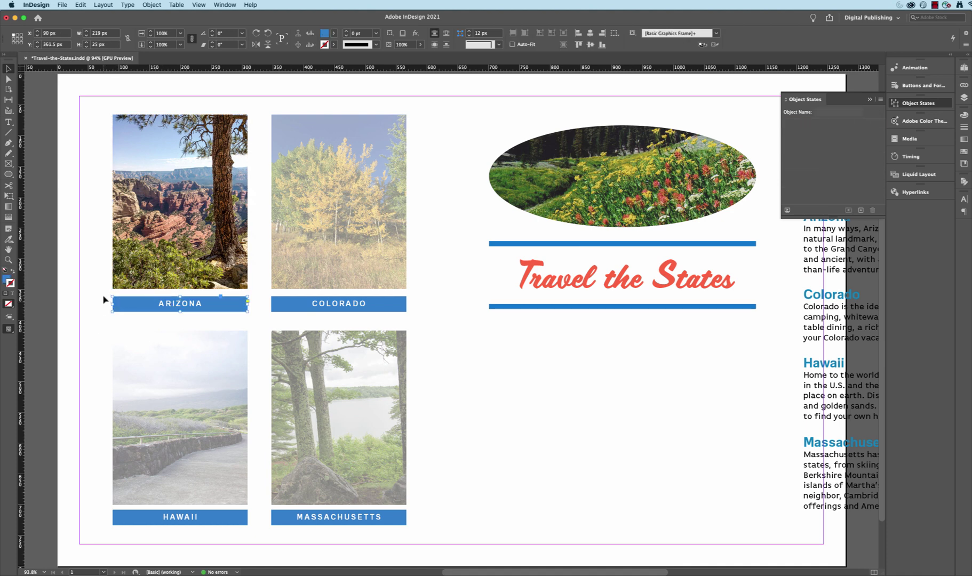
left_click_drag(103, 294, 252, 321)
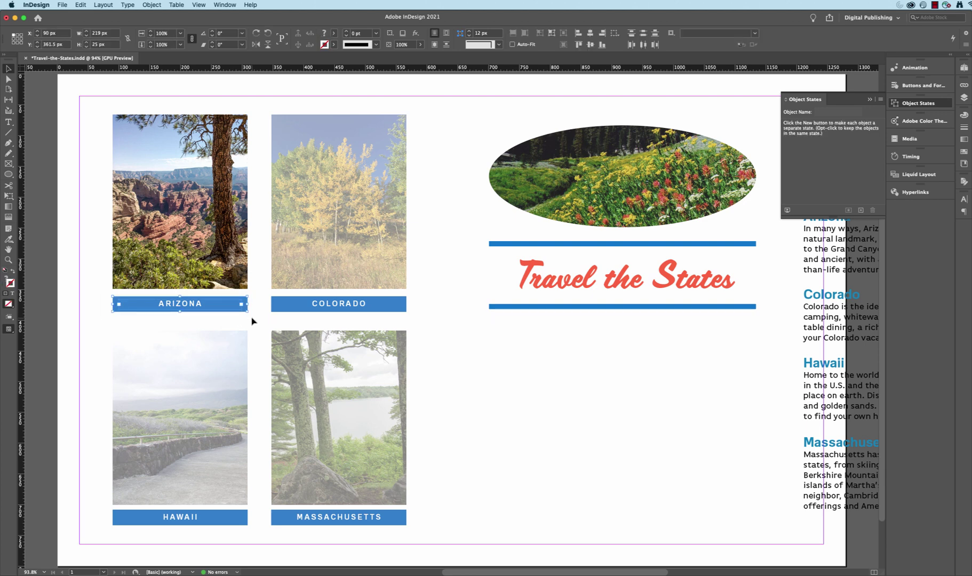
key("super+g")
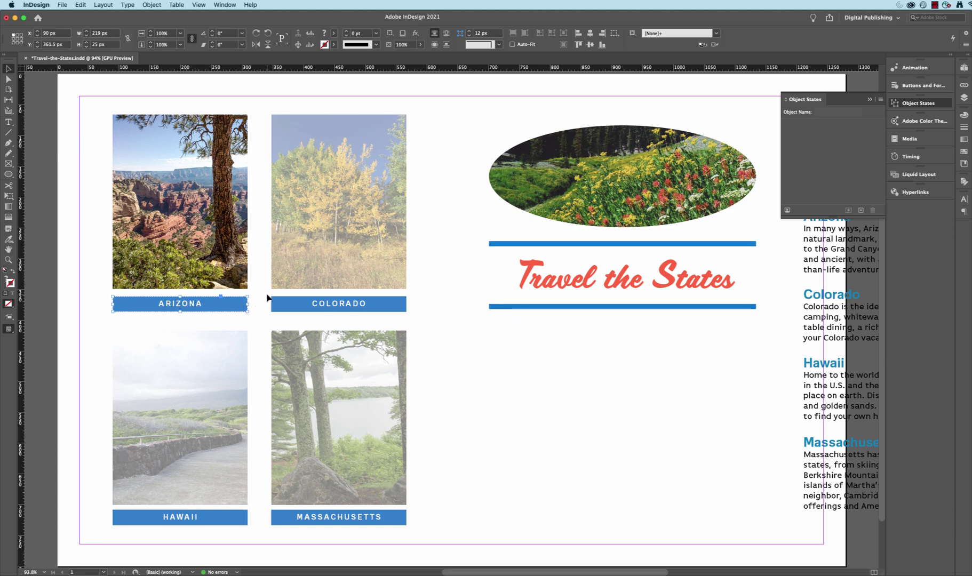
left_click_drag(401, 293, 427, 320)
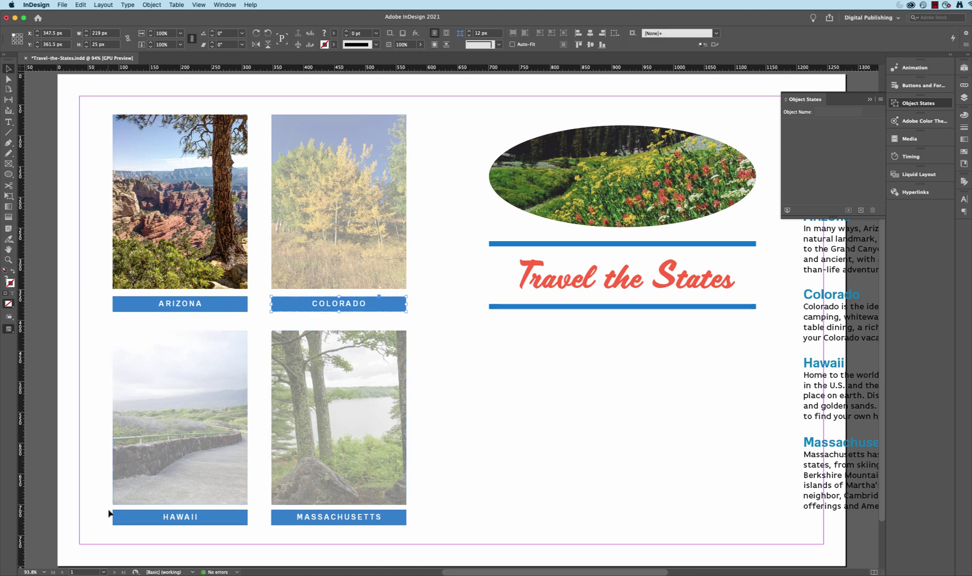
left_click_drag(109, 512, 419, 531)
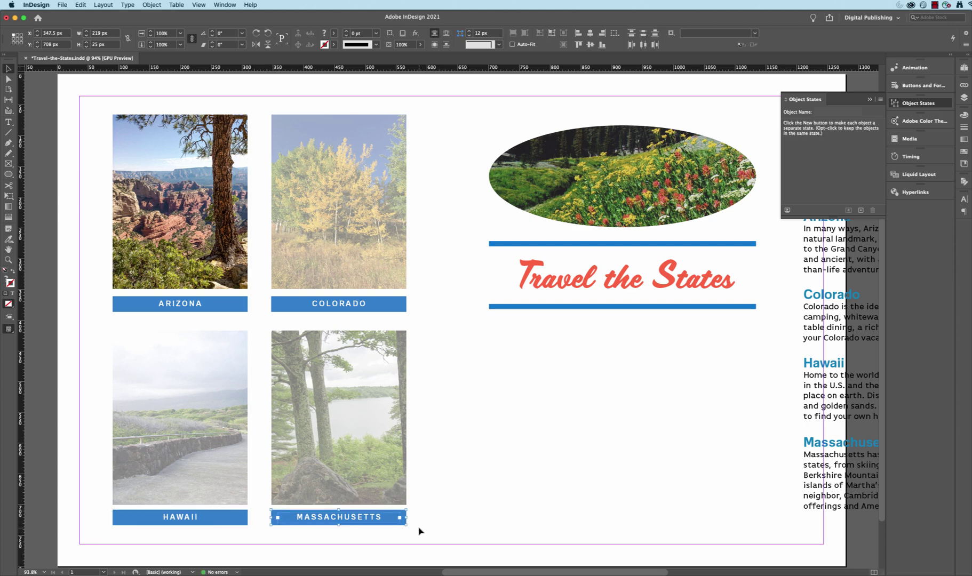
Convert the grouped Arizona caption into a button and name it Arizona Button
left_click(242, 309)
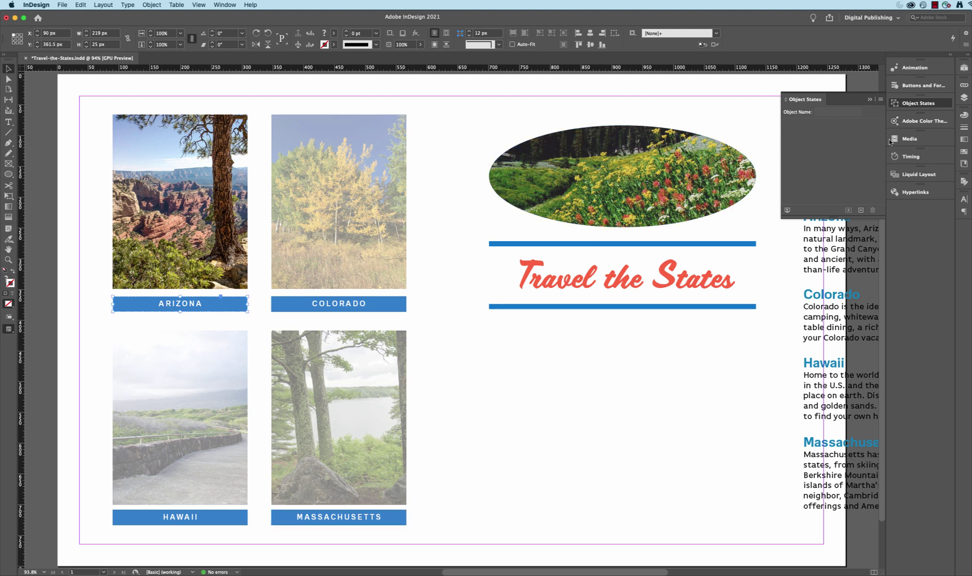
left_click(870, 100)
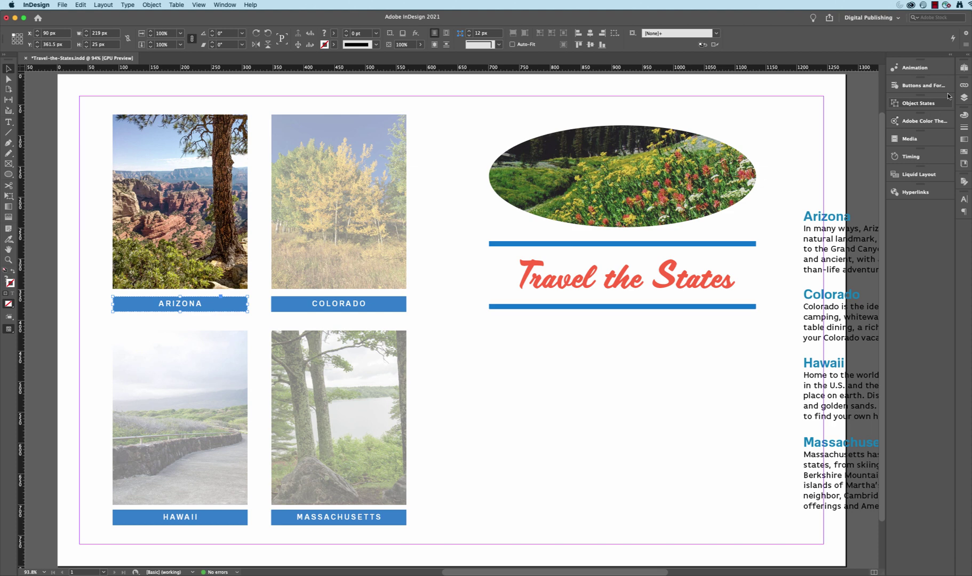
left_click(908, 87)
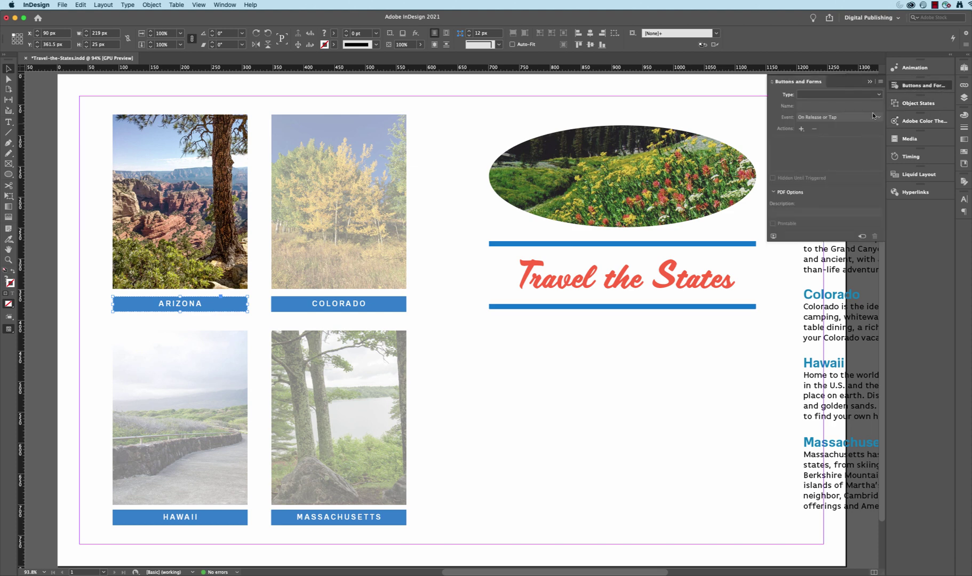
left_click(879, 95)
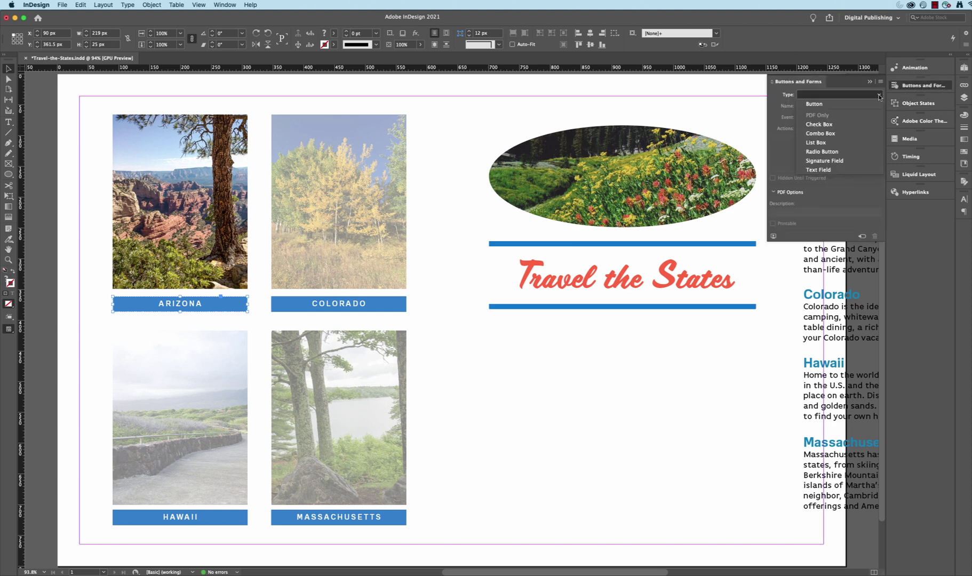
left_click(829, 104)
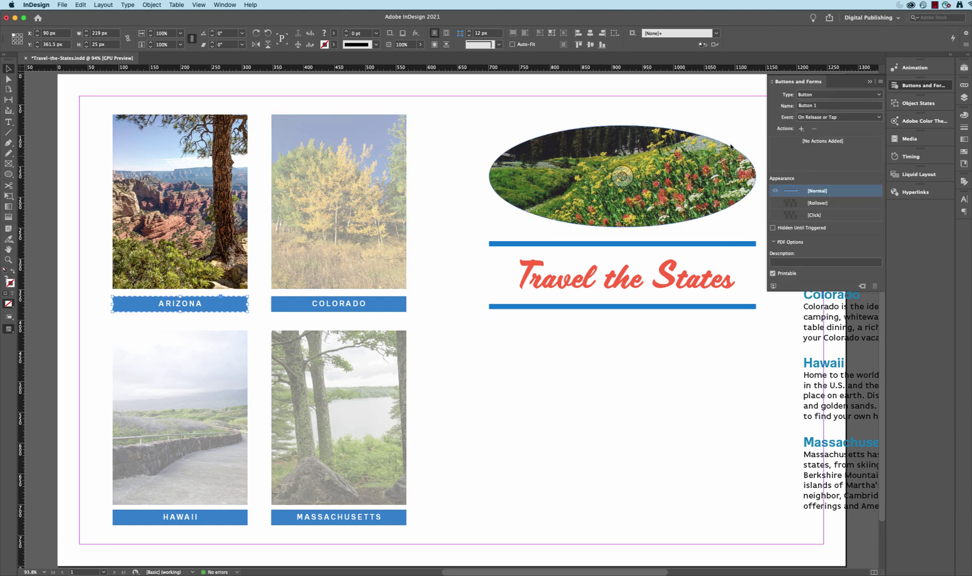
left_click(817, 106)
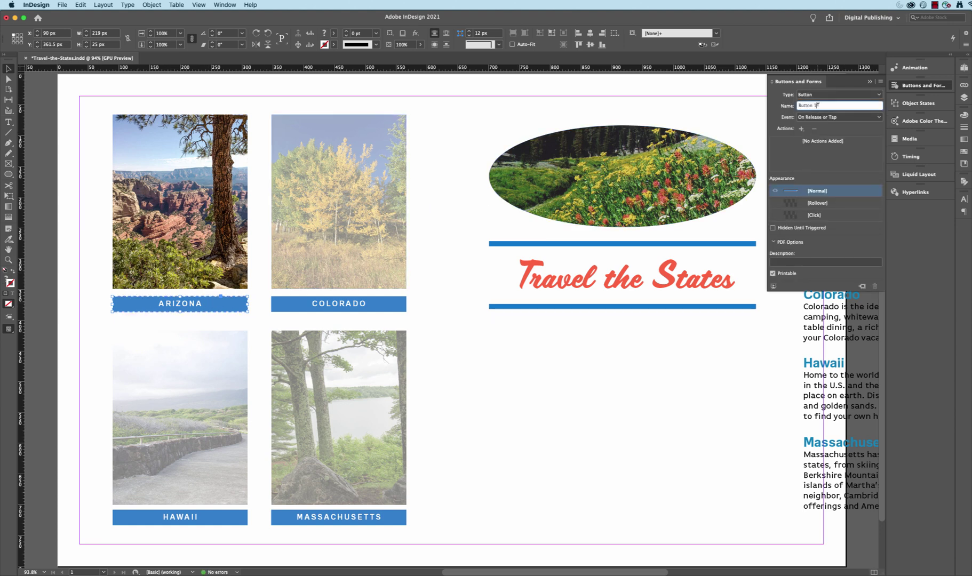
left_click_drag(817, 107, 764, 153)
type("Arizona Butt")
Add a Go To State action to the Arizona button, targeting the Arizona state of Multi-state 1
left_click(801, 129)
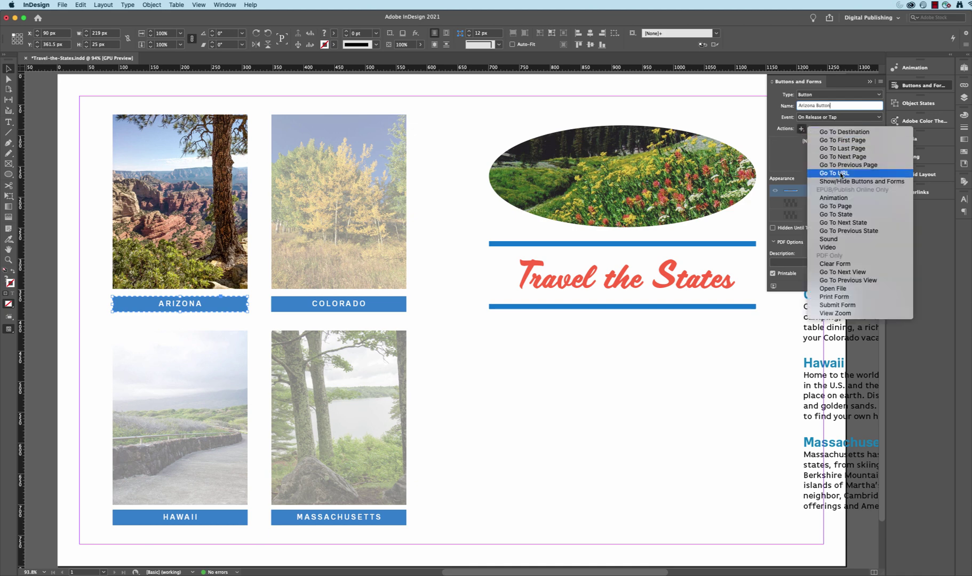
left_click(837, 214)
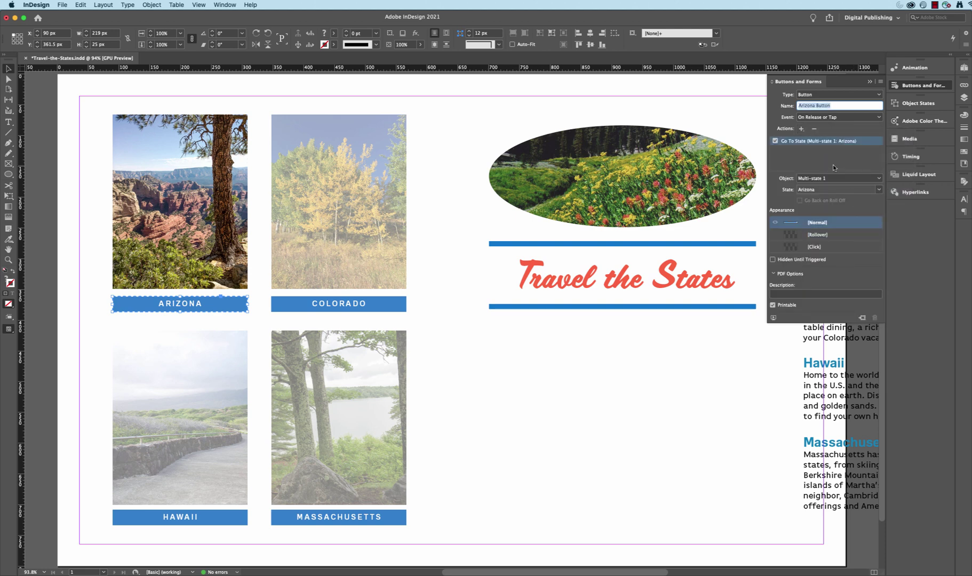
left_click(877, 180)
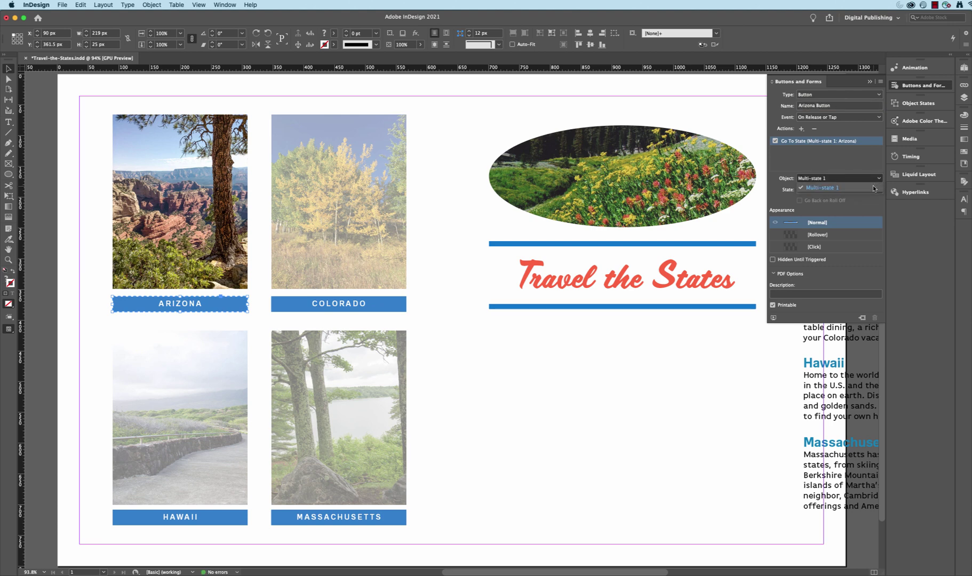
left_click(874, 188)
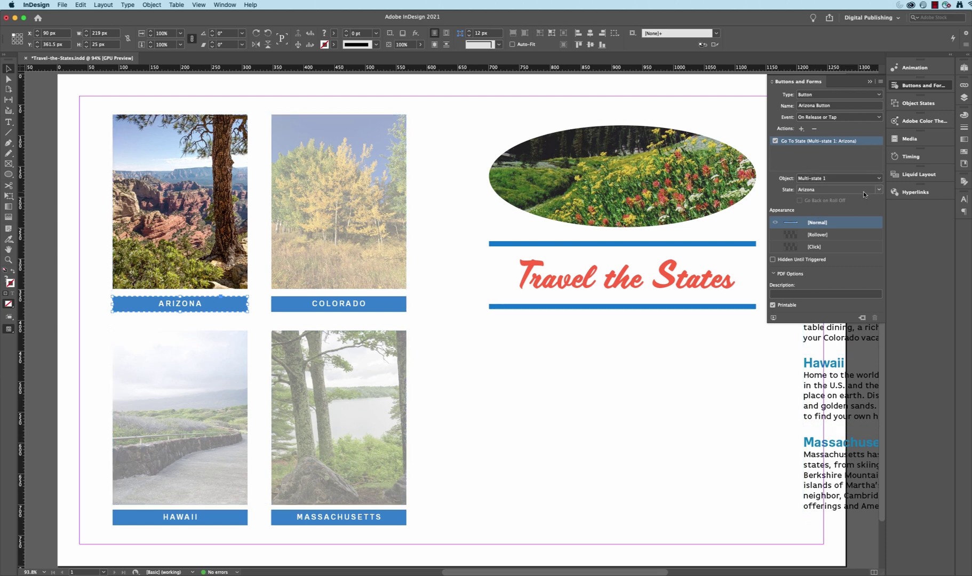
left_click(879, 191)
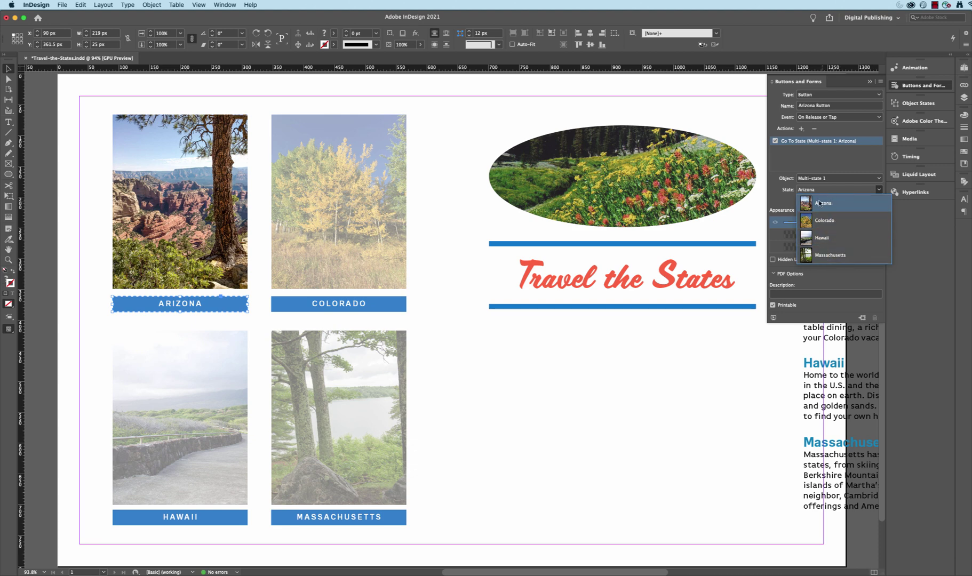
left_click(829, 202)
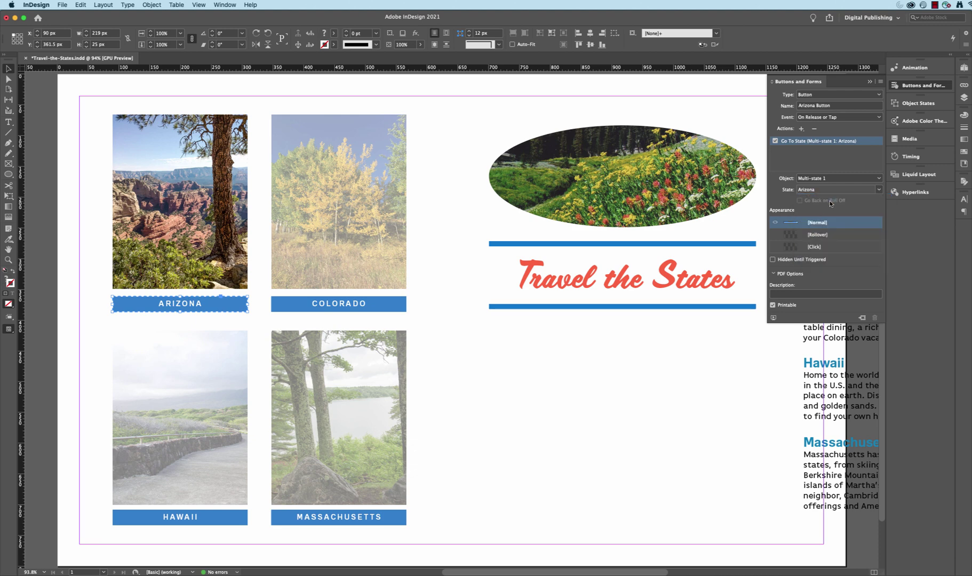
Convert the grouped Colorado caption into a button and name it Colorado Button
left_click(387, 308)
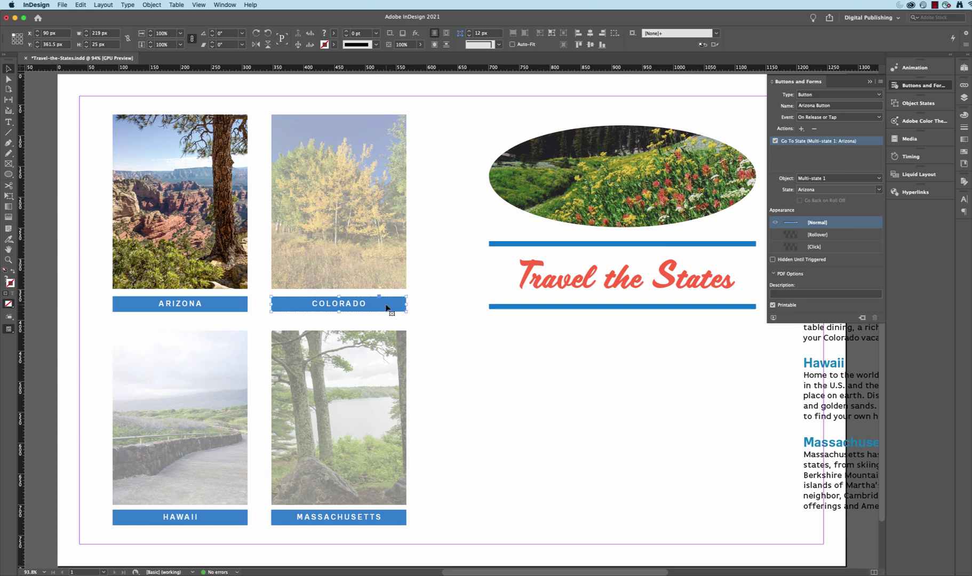
left_click(879, 95)
left_click(829, 104)
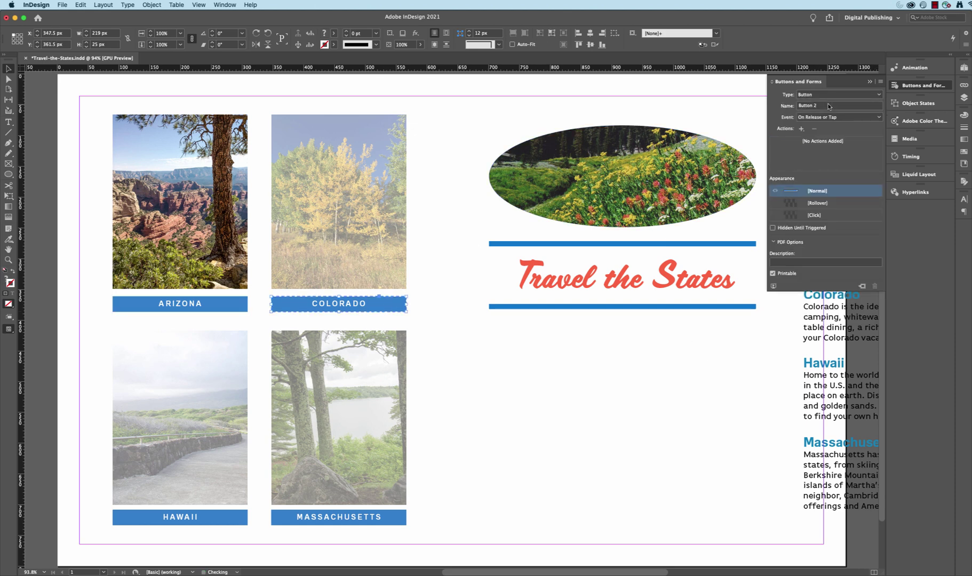
left_click(818, 107)
left_click_drag(818, 107, 798, 107)
type("Colorado")
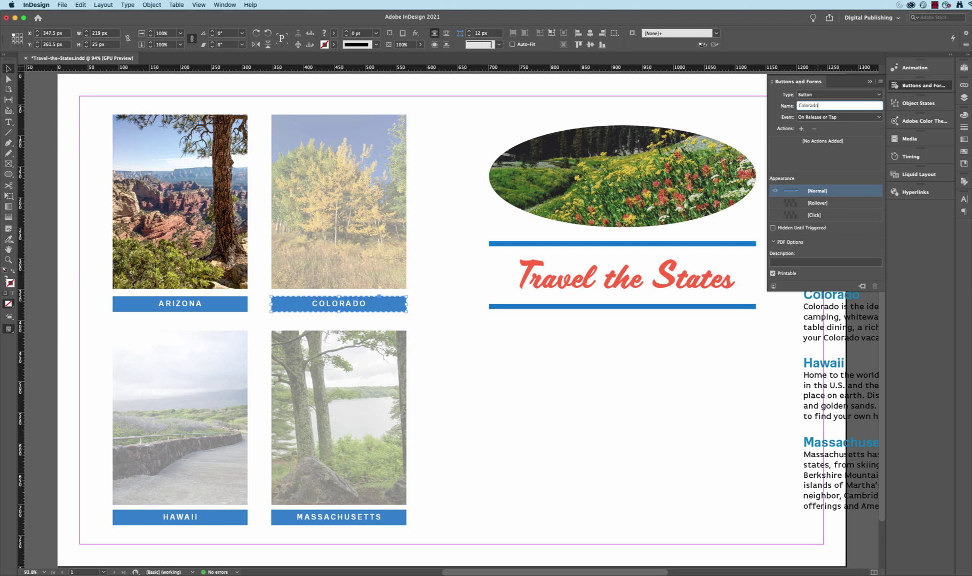
type(" Button")
Add a Go To State action to the Colorado button, targeting the Colorado state of Multi-state 1
left_click(801, 129)
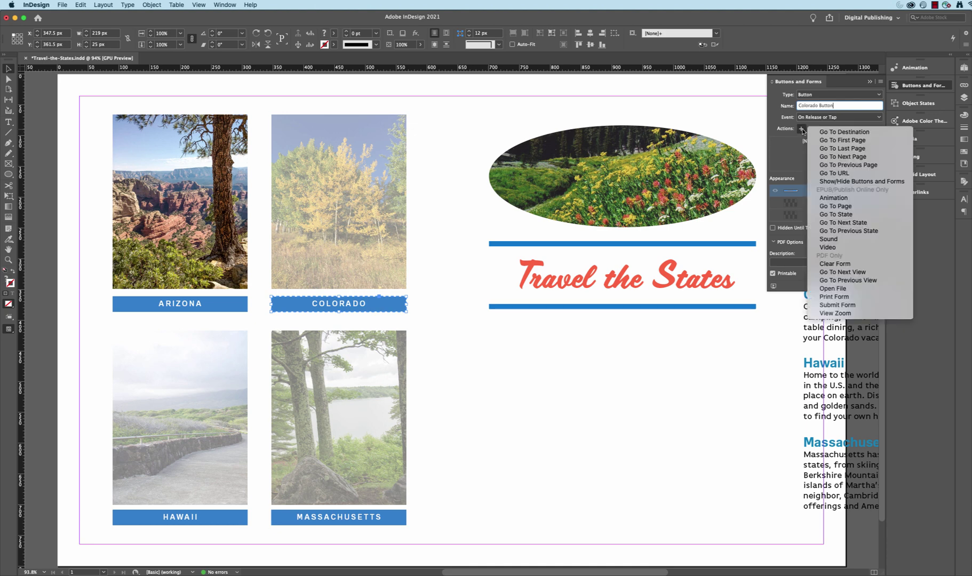
left_click(845, 213)
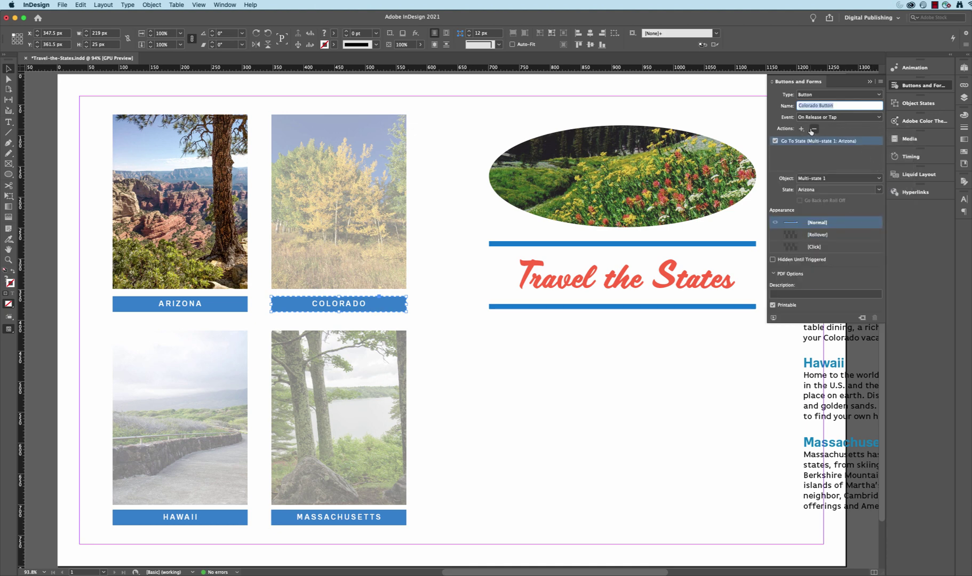
left_click(877, 190)
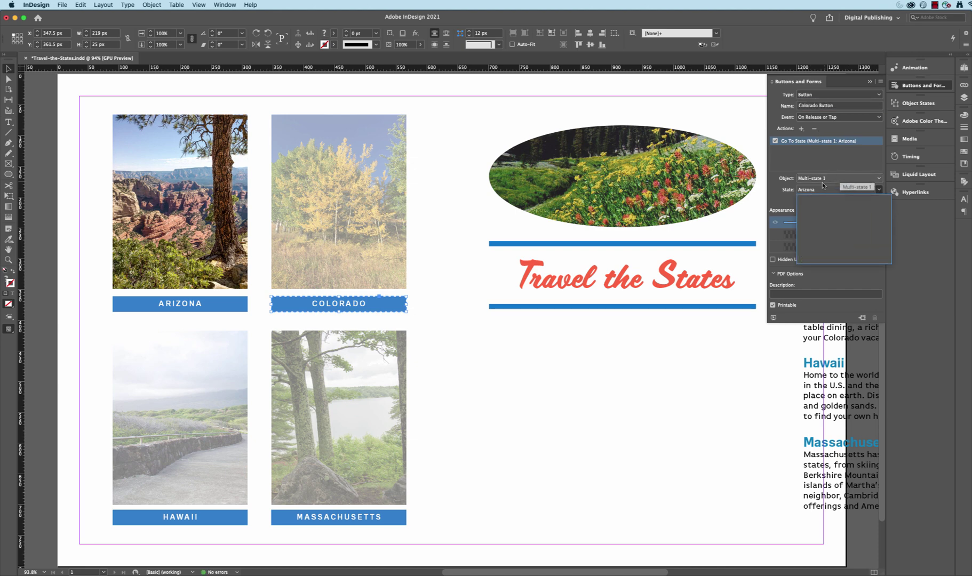
left_click(880, 189)
left_click(880, 190)
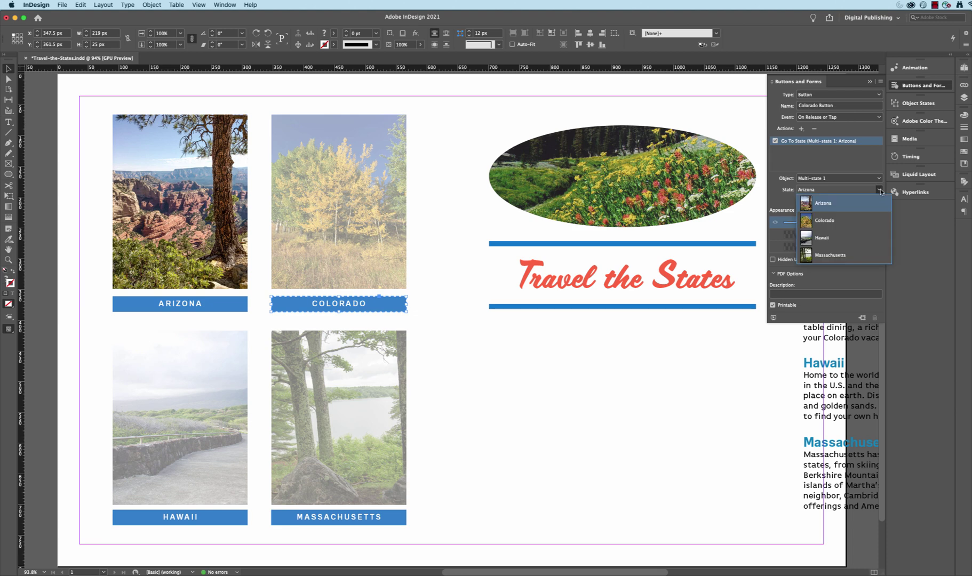
left_click(837, 221)
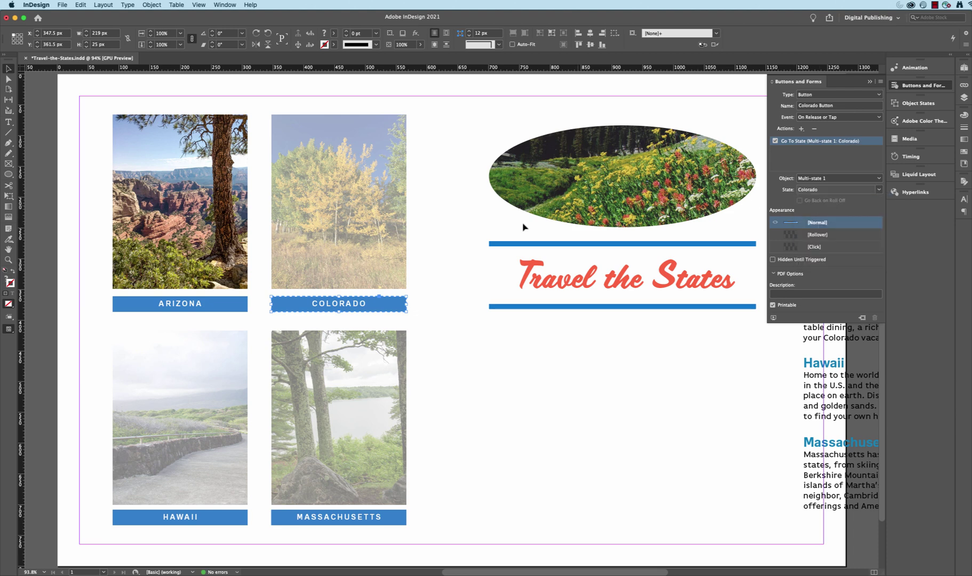
left_click(477, 238)
Convert the grouped Hawaii caption into a button and name it Hawaii Button
left_click(217, 521)
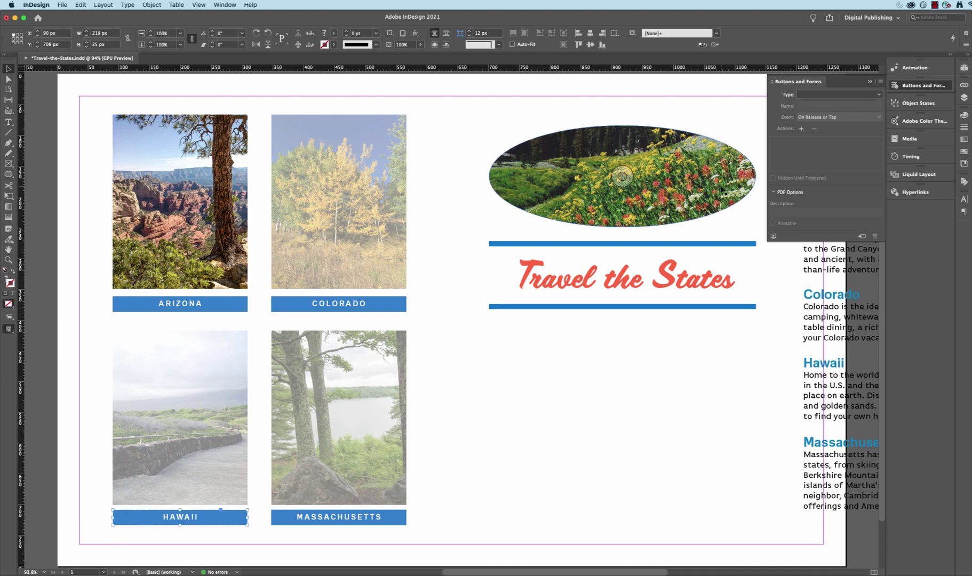
left_click(880, 97)
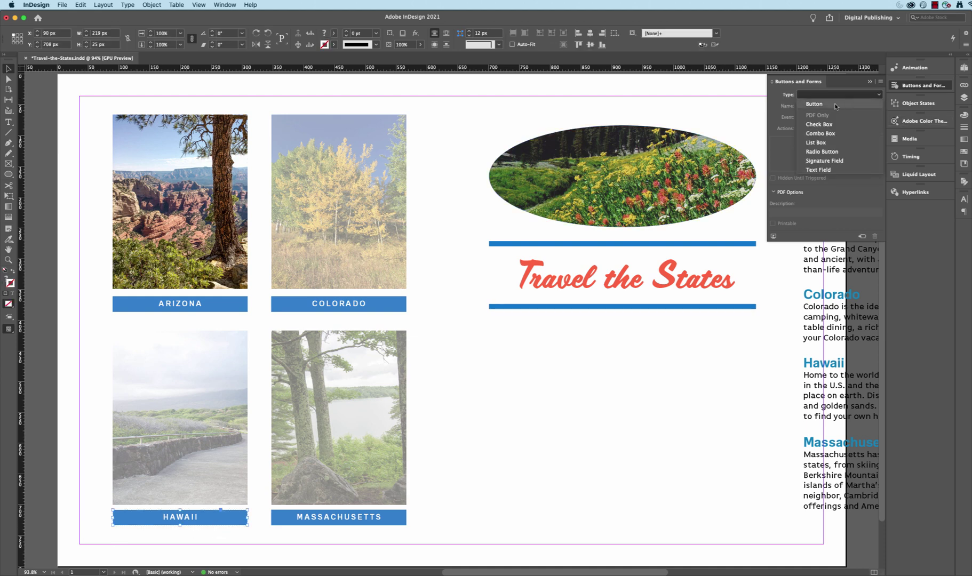
left_click(831, 104)
left_click(815, 105)
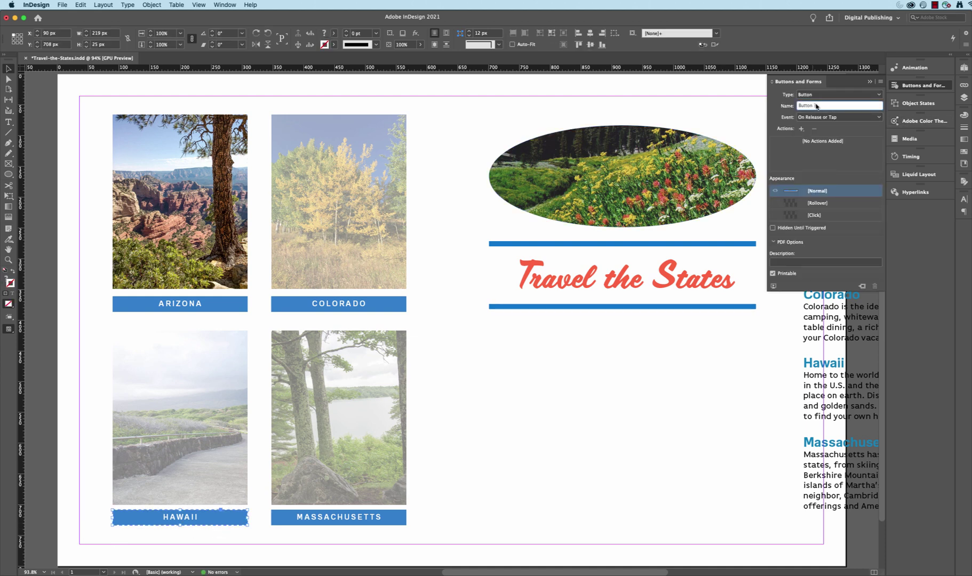
left_click_drag(821, 105, 786, 105)
type("Hawaii")
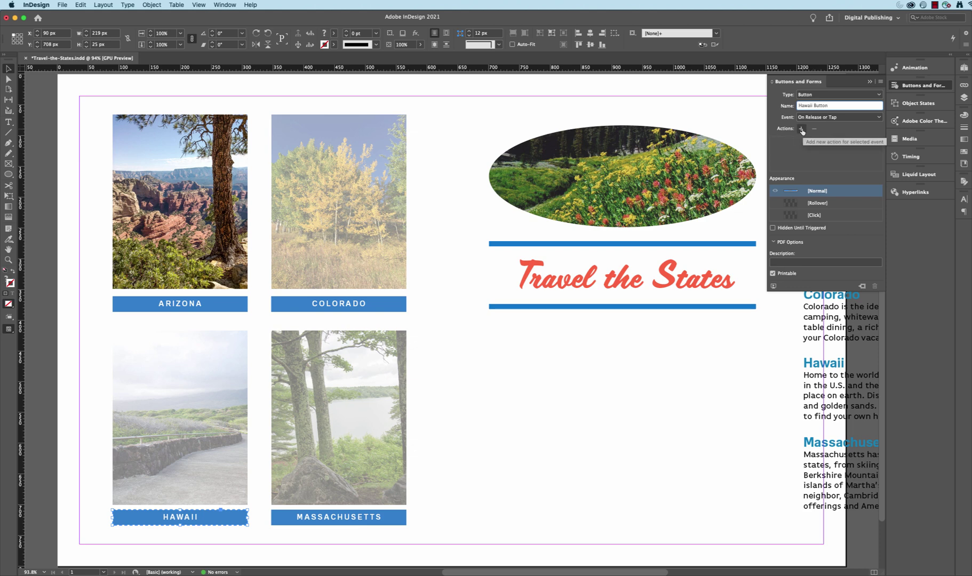
Add a Go To State action to the Hawaii button, targeting the Hawaii state of Multi-state 1
left_click(801, 129)
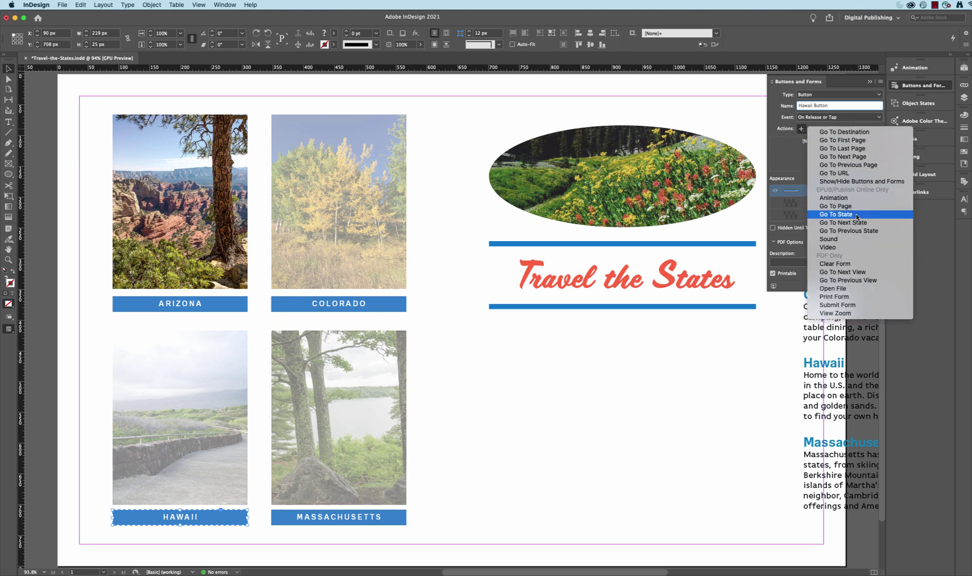
left_click(857, 215)
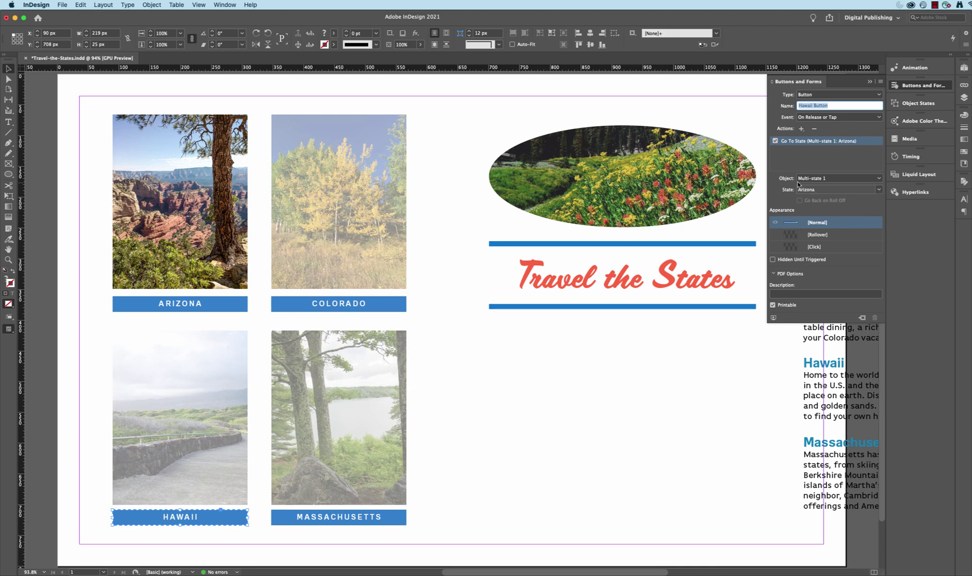
left_click(879, 191)
left_click(879, 192)
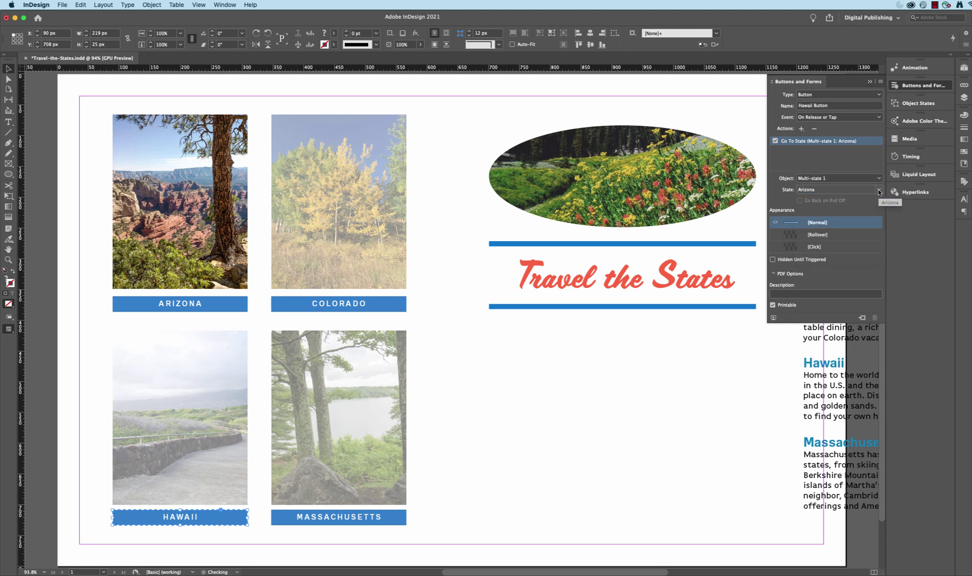
left_click(879, 192)
left_click(835, 236)
Convert the grouped Massachusetts caption into a button and name it Massachusetts Button
left_click(403, 522)
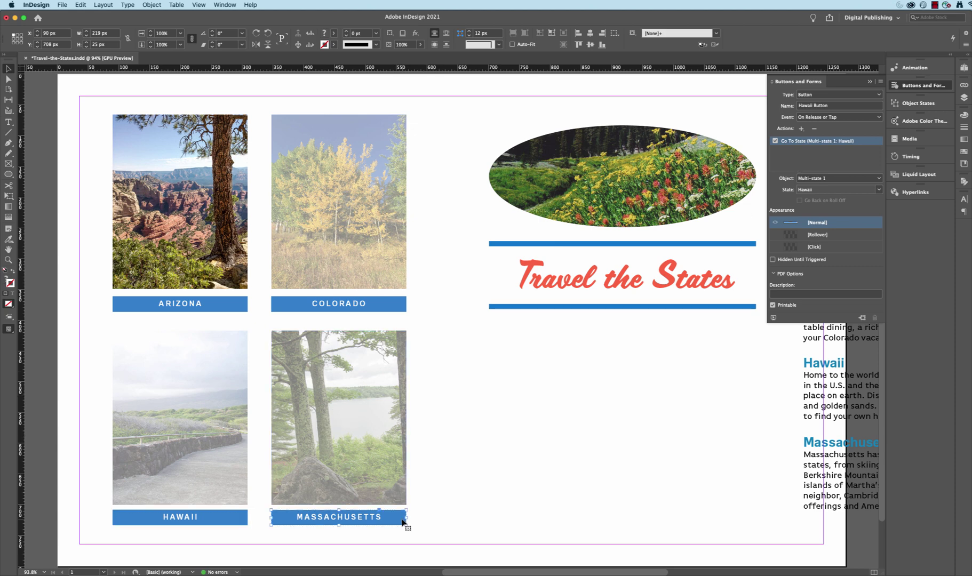
left_click(879, 94)
left_click(829, 104)
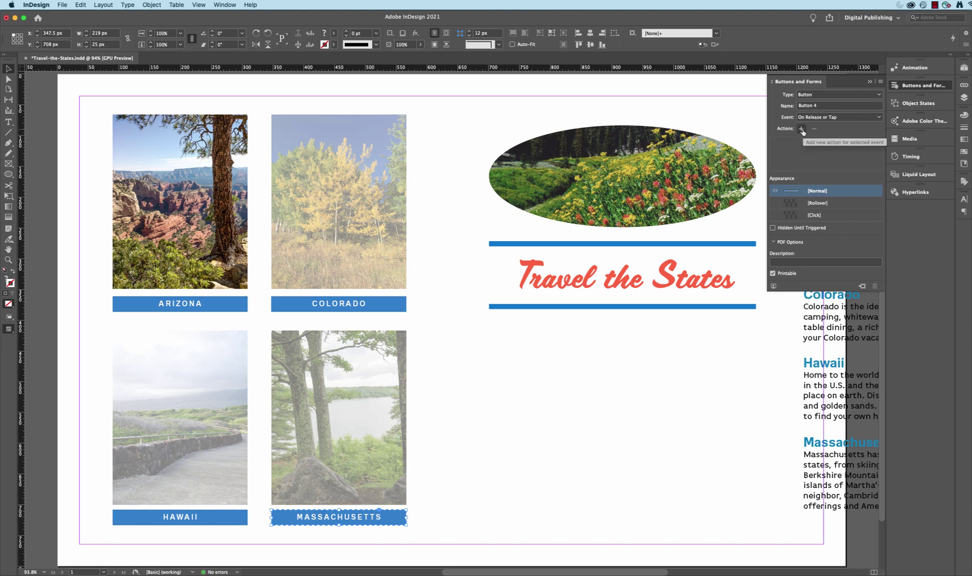
left_click(820, 105)
key("super+a")
type("Massach")
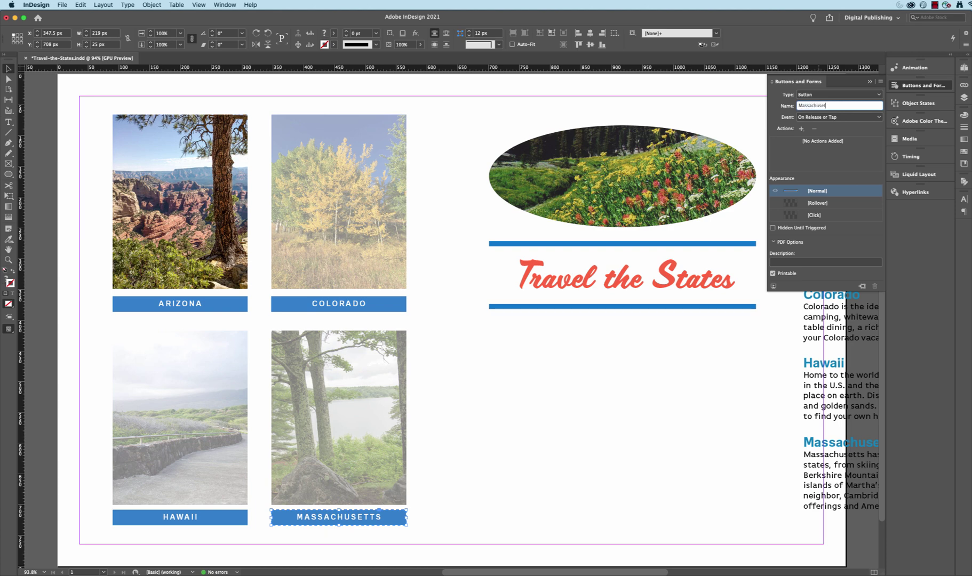
type("usetts Button")
Add a Go To State action to the Massachusetts button, targeting the Massachusetts state of Multi-state 1
left_click(801, 129)
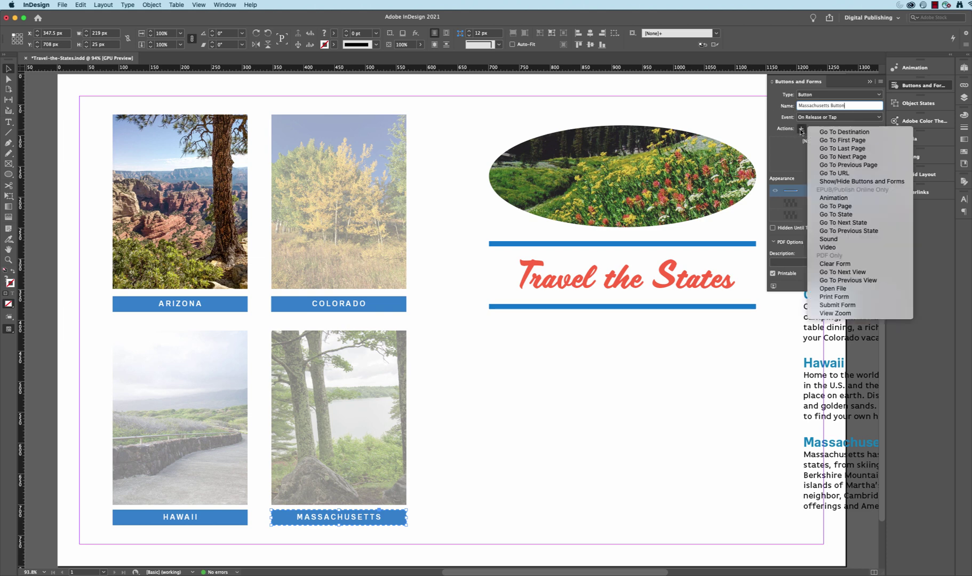
left_click(841, 215)
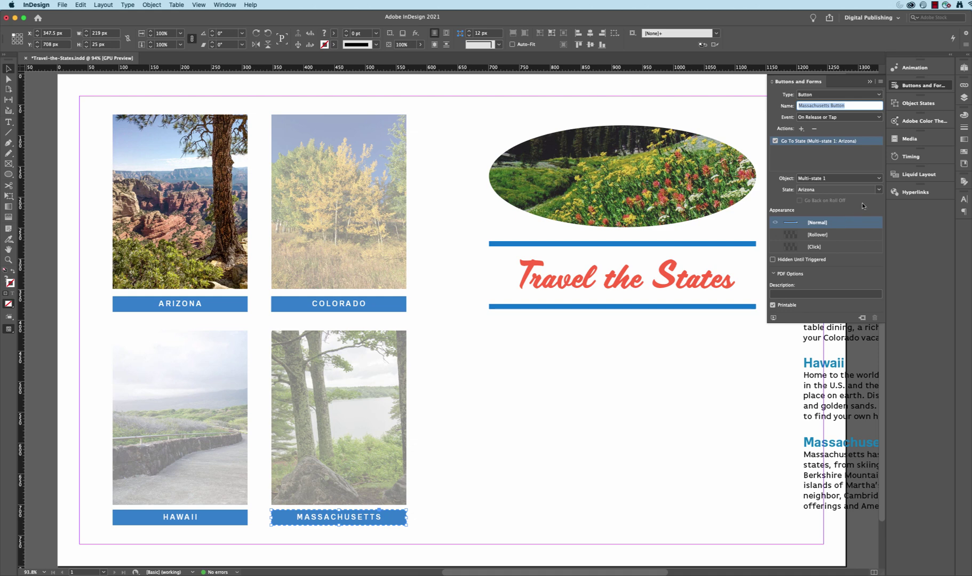
left_click(878, 189)
left_click(878, 190)
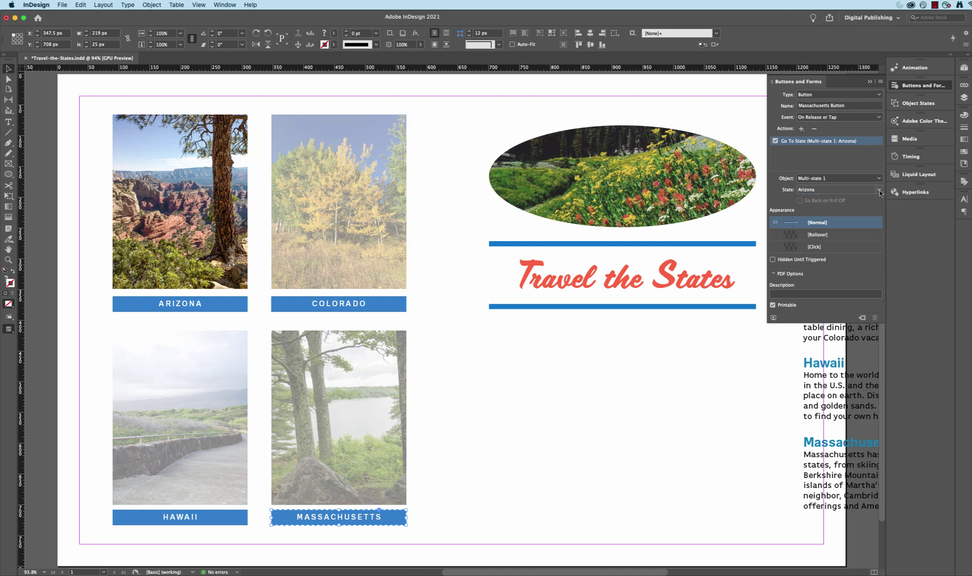
left_click(879, 190)
left_click(824, 255)
Preview the page's interactivity and test the Colorado, Hawaii and Massachusetts buttons in turn
left_click(774, 319)
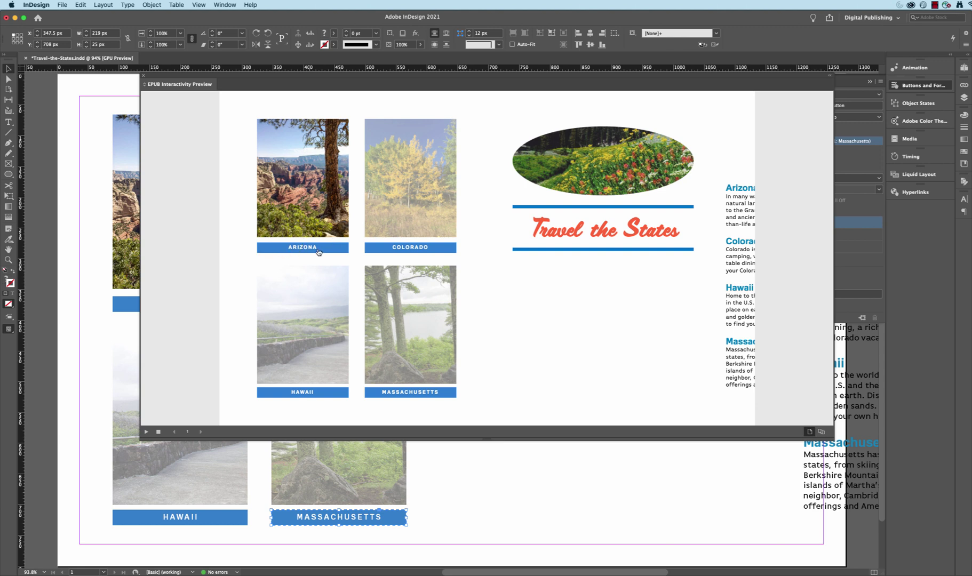
left_click(409, 249)
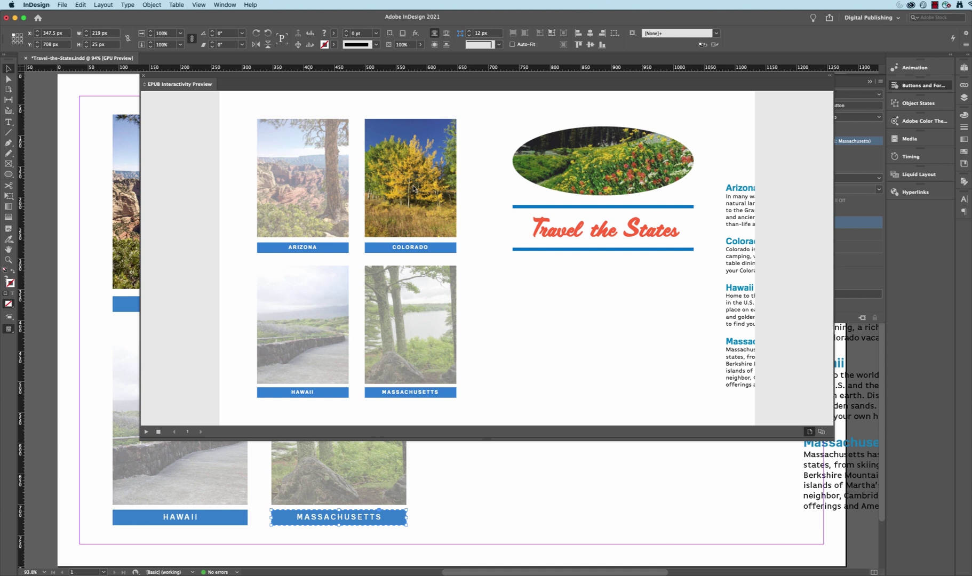
left_click(304, 393)
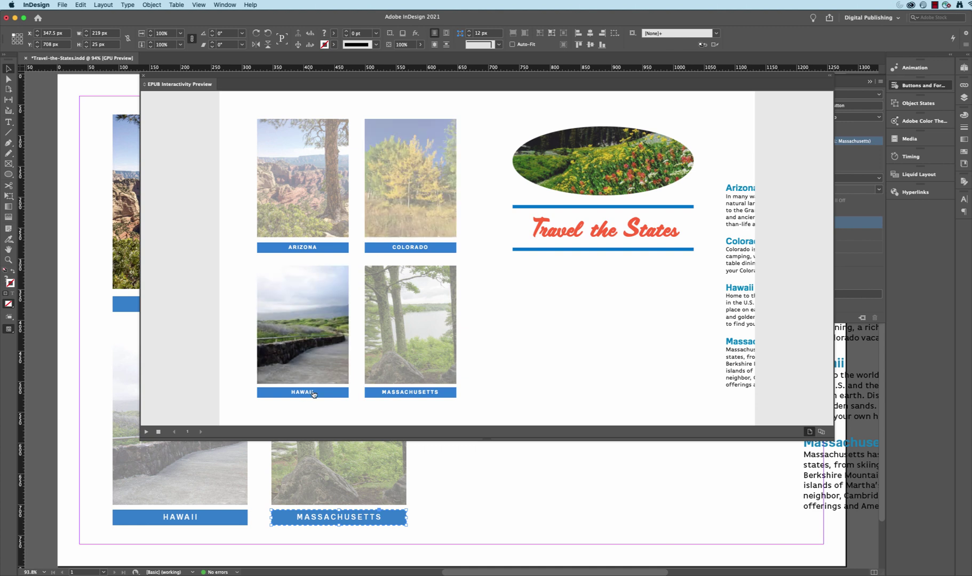
left_click(388, 394)
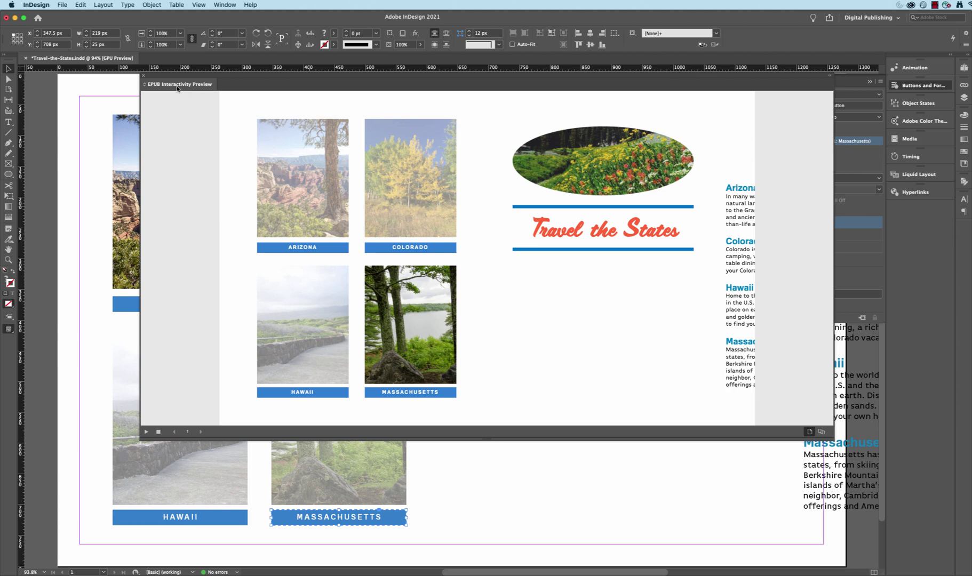
left_click(143, 76)
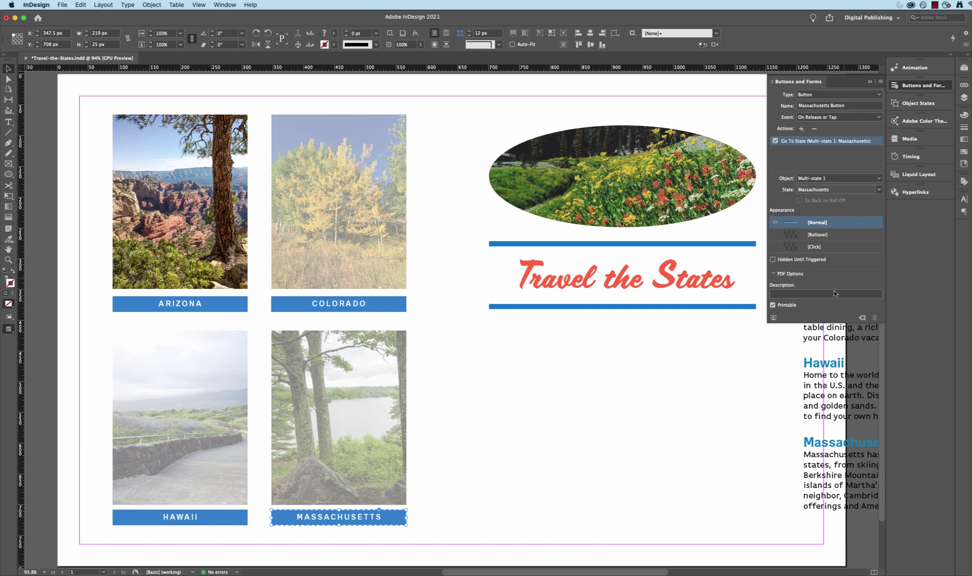
Move the four state description text frames beneath the lower blue rule and stack them with their left and top edges aligned
left_click(870, 81)
left_click_drag(792, 195, 853, 531)
left_click_drag(840, 217, 525, 331)
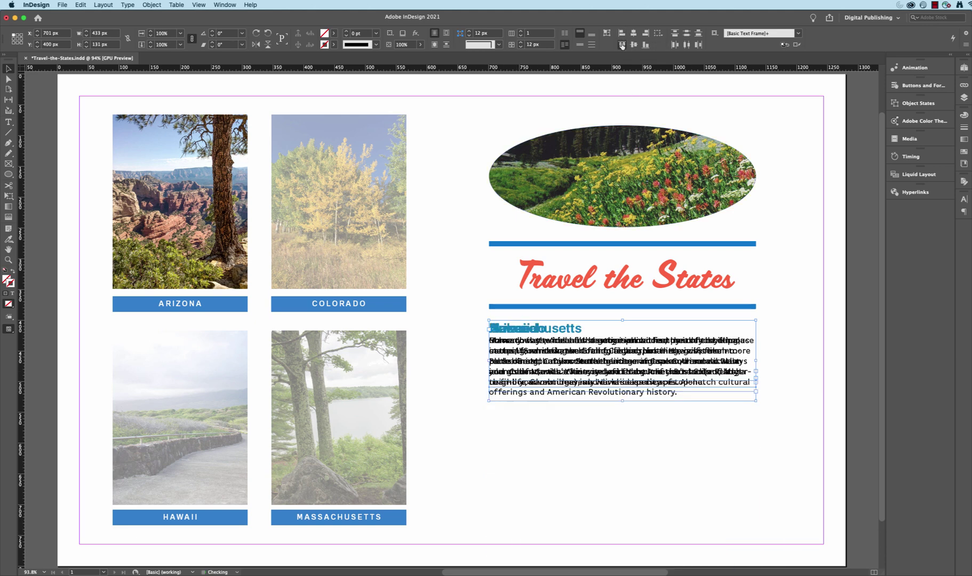
left_click(622, 34)
Convert the four stacked description frames into a multi-state object with one state per frame
left_click_drag(475, 317, 776, 417)
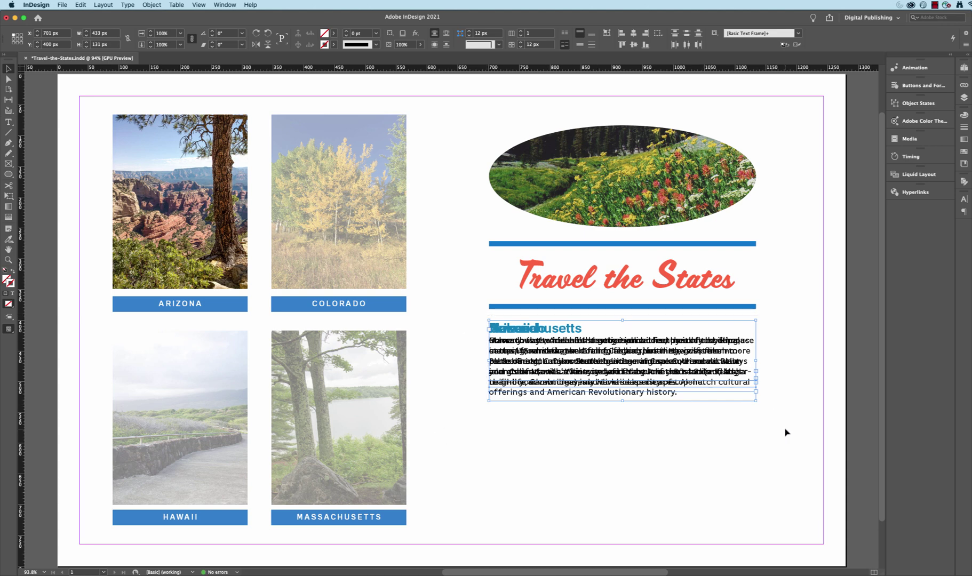
left_click(941, 104)
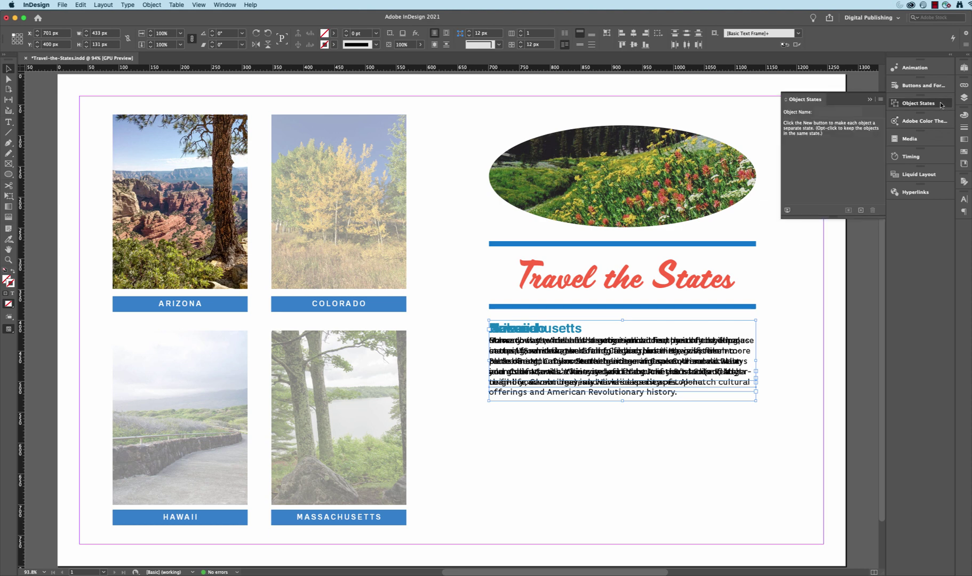
left_click(861, 210)
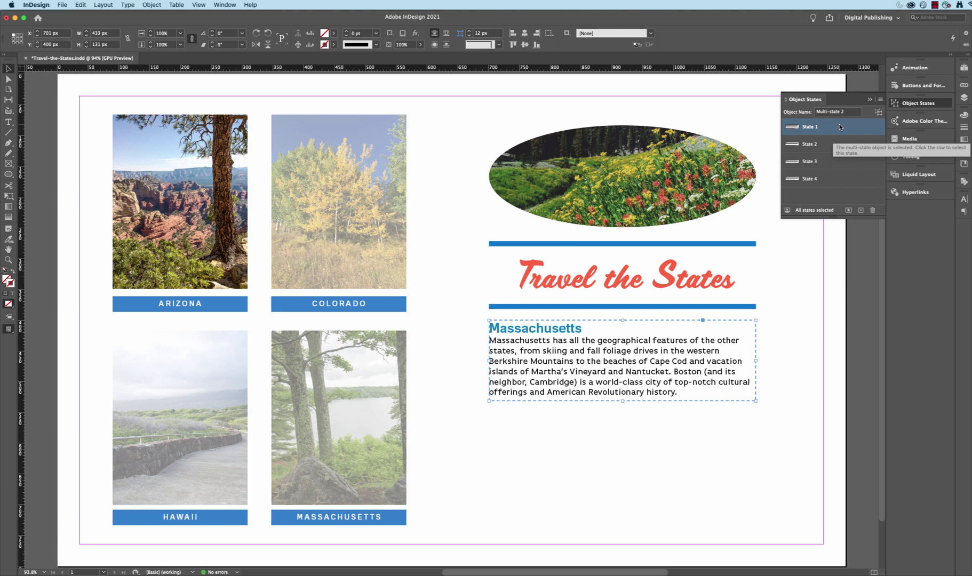
Reorder the description object's states to run Arizona, Colorado, Hawaii, Massachusetts, and check each state's text against that order
left_click_drag(839, 126, 831, 188)
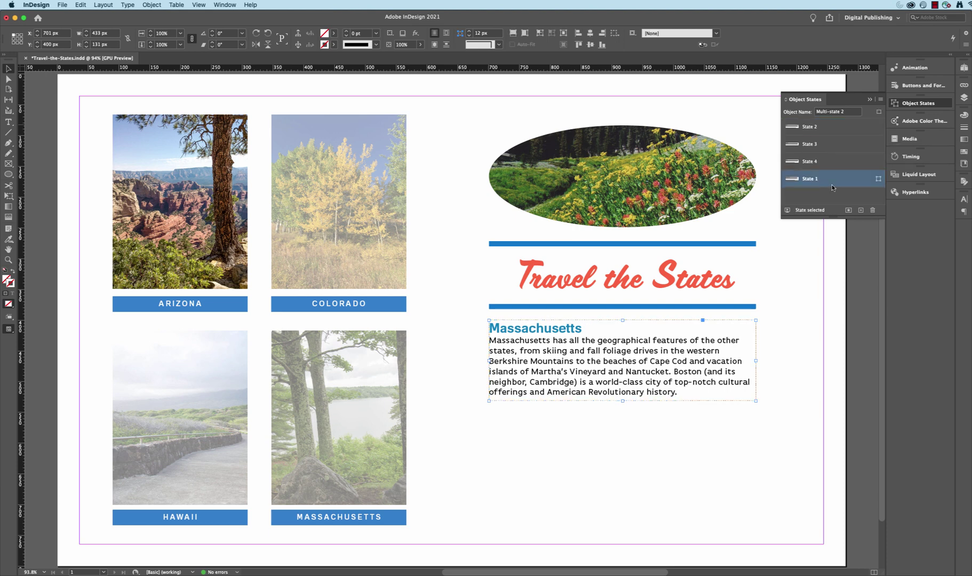
left_click(829, 145)
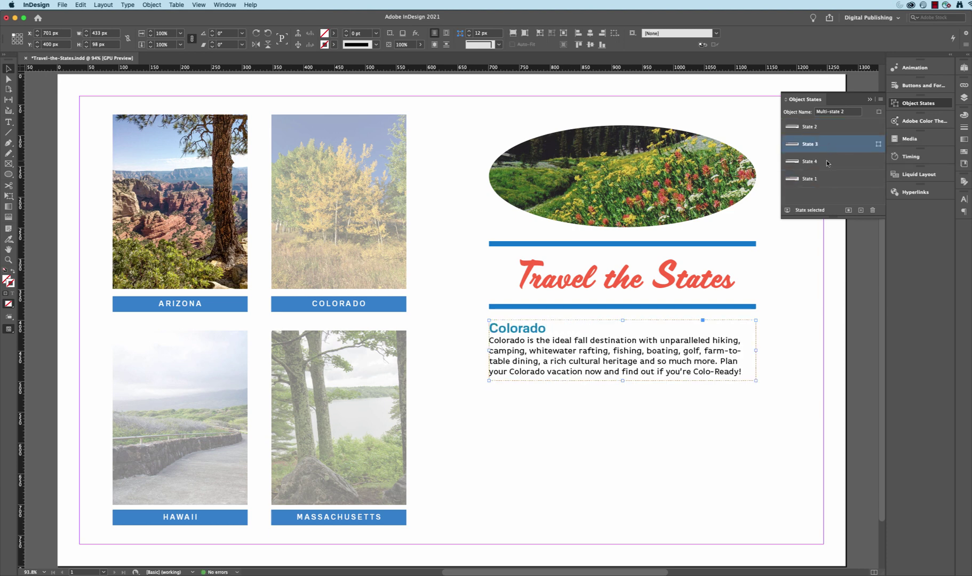
left_click(828, 162)
left_click_drag(826, 148, 829, 125)
left_click(828, 163)
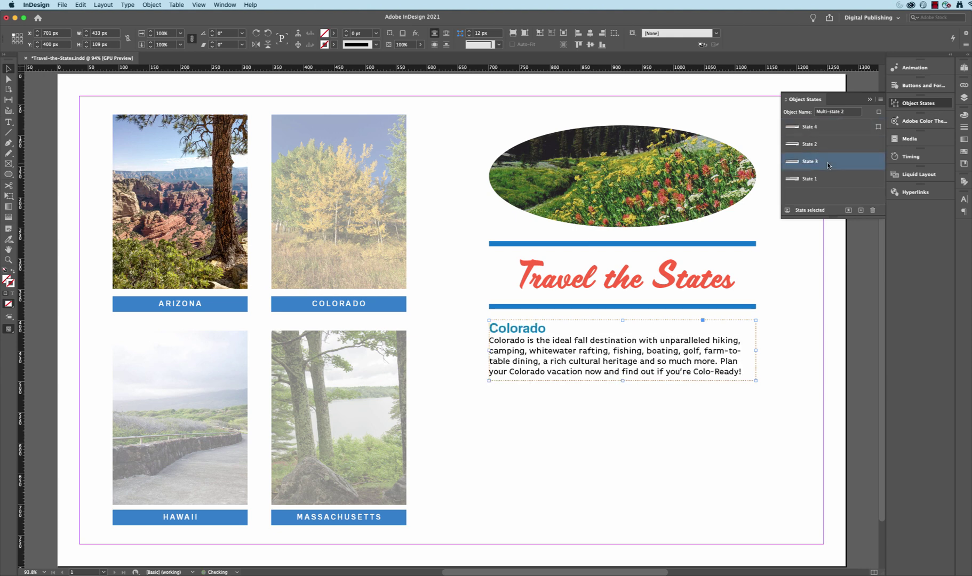
left_click_drag(829, 162, 831, 139)
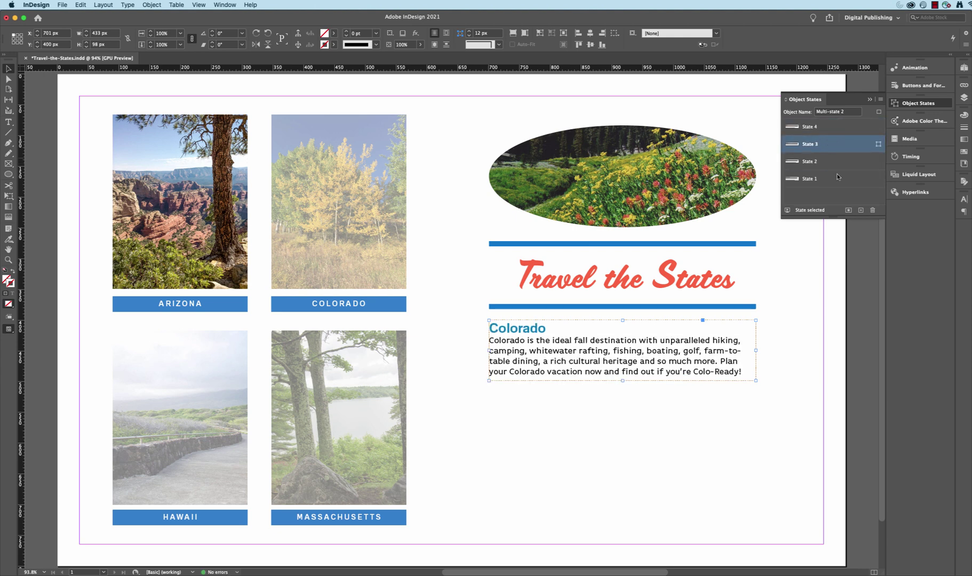
left_click(829, 127)
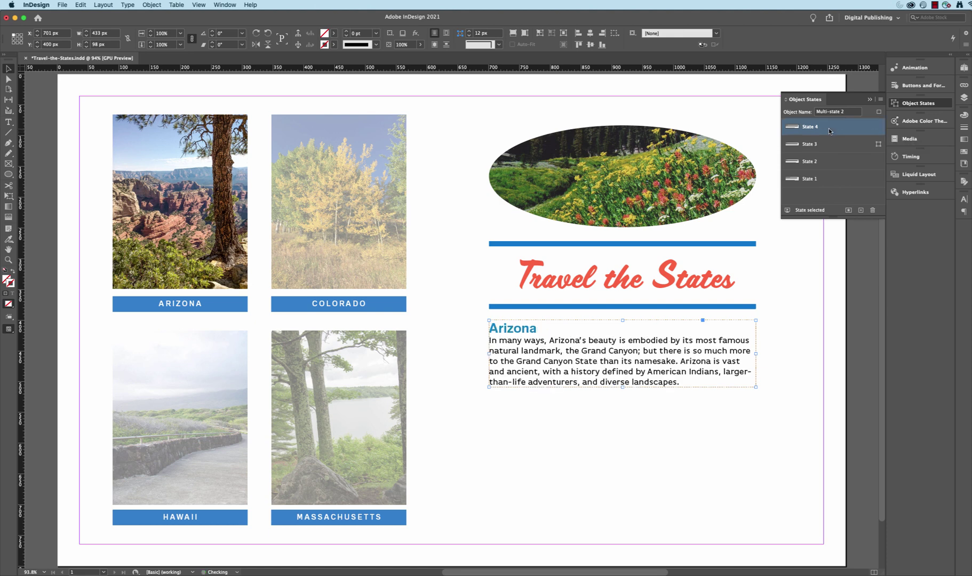
left_click(829, 146)
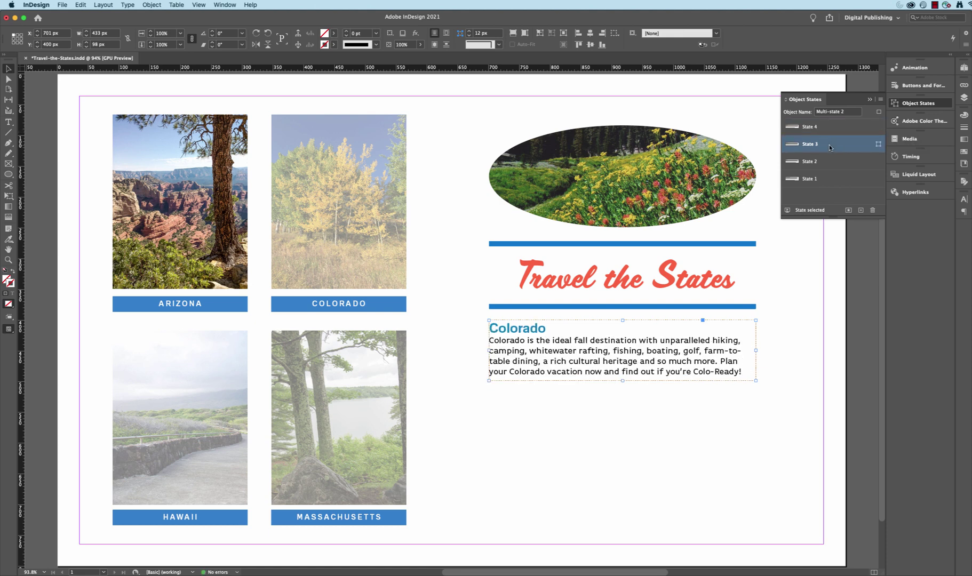
left_click(829, 163)
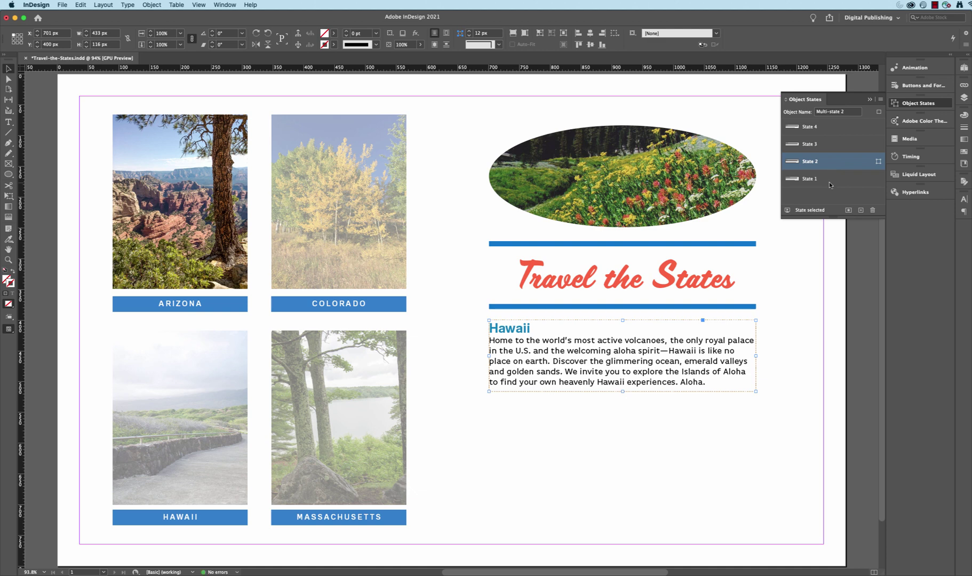
left_click(829, 182)
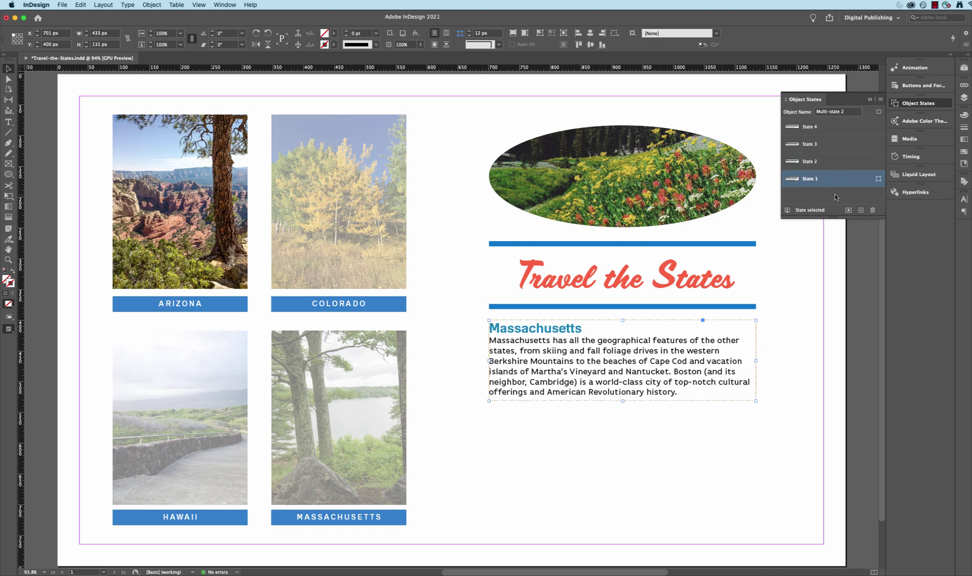
Rename the description object's first state Arizona and its second state Colorado to match their text
left_click(829, 130)
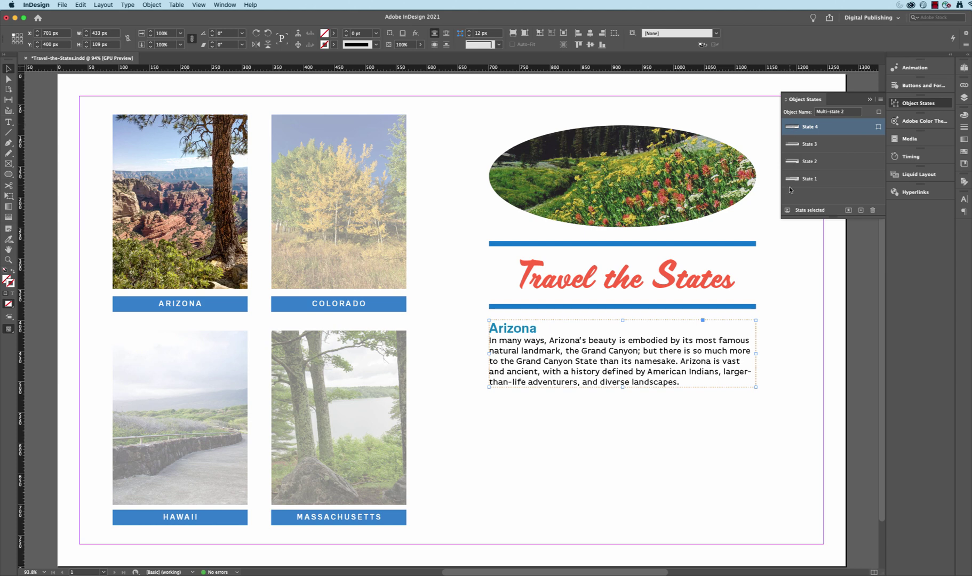
double_click(810, 128)
type("Arizona")
left_click(809, 144)
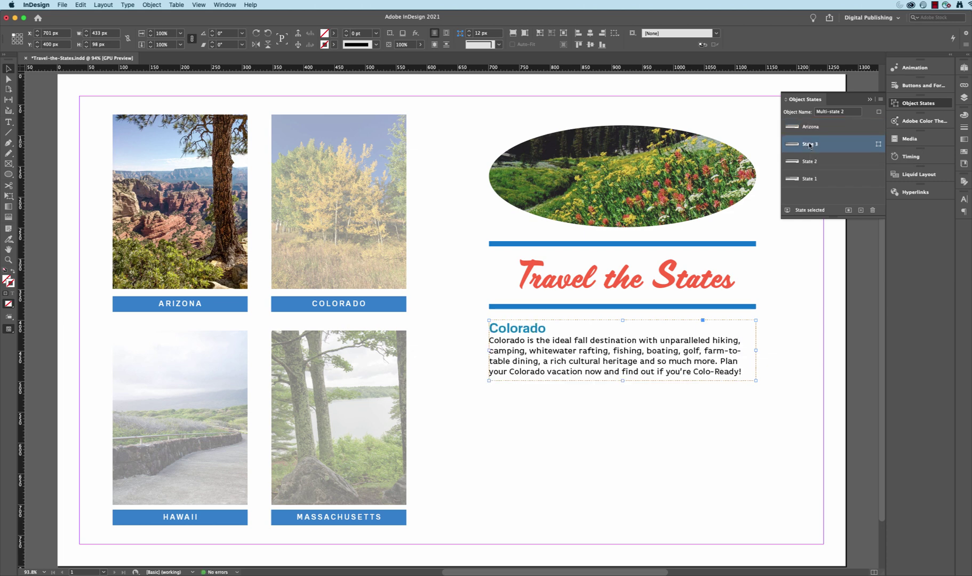
double_click(809, 145)
type("Colorado")
Rename the description object's third state Hawaii and fourth state Massachusetts, and leave the Arizona state displayed
left_click(810, 162)
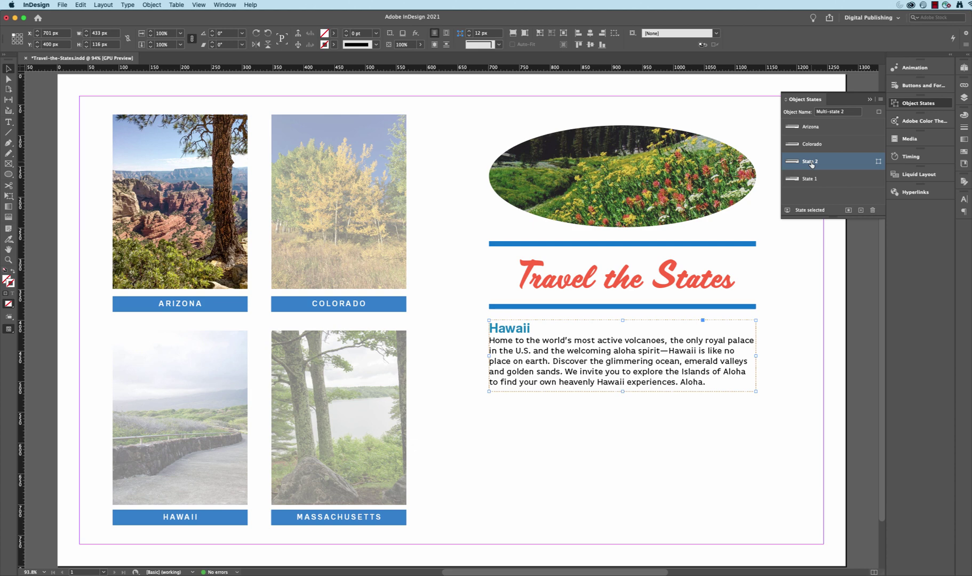
double_click(811, 162)
type("Hawaii")
key("Return")
left_click(810, 180)
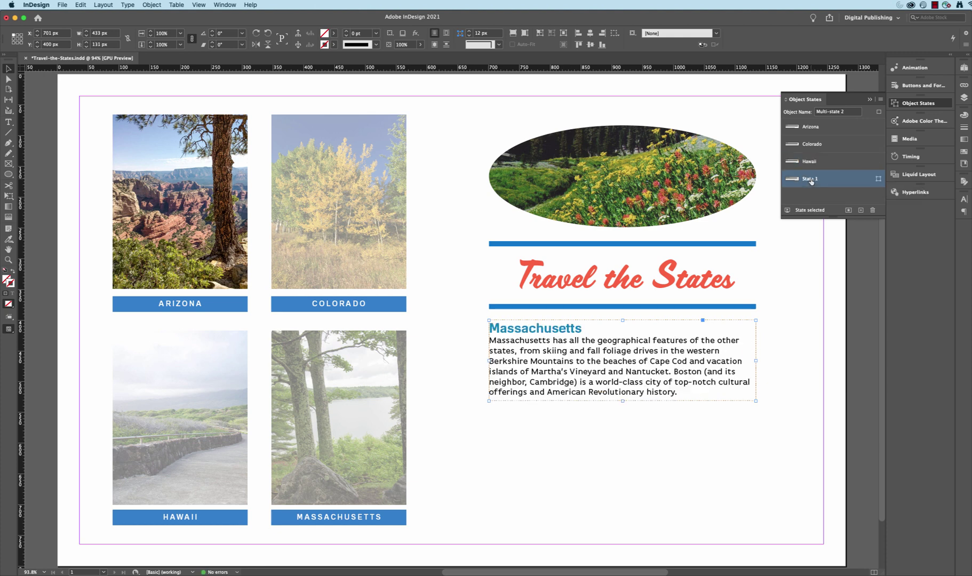
double_click(811, 179)
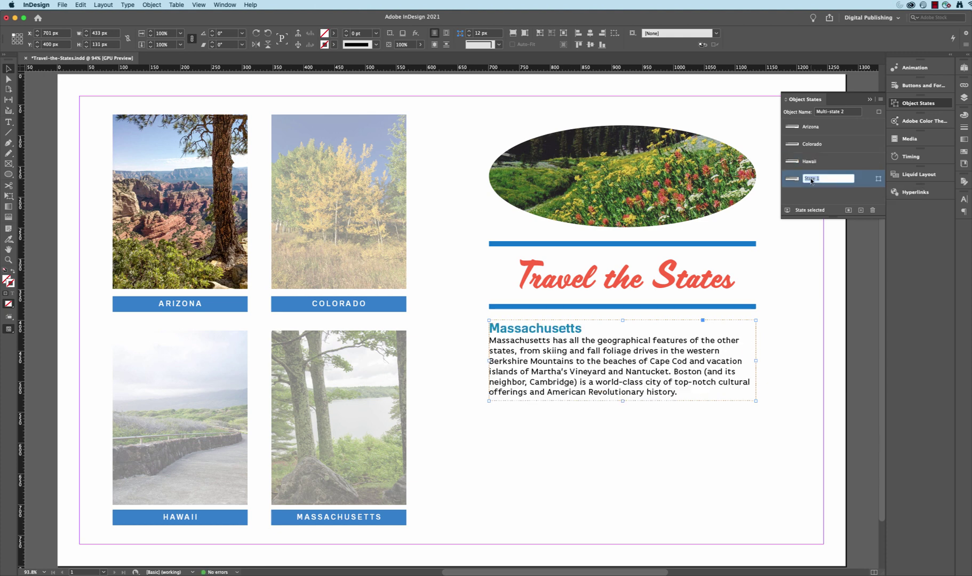
type("Massachusetts")
key("Return")
left_click(822, 130)
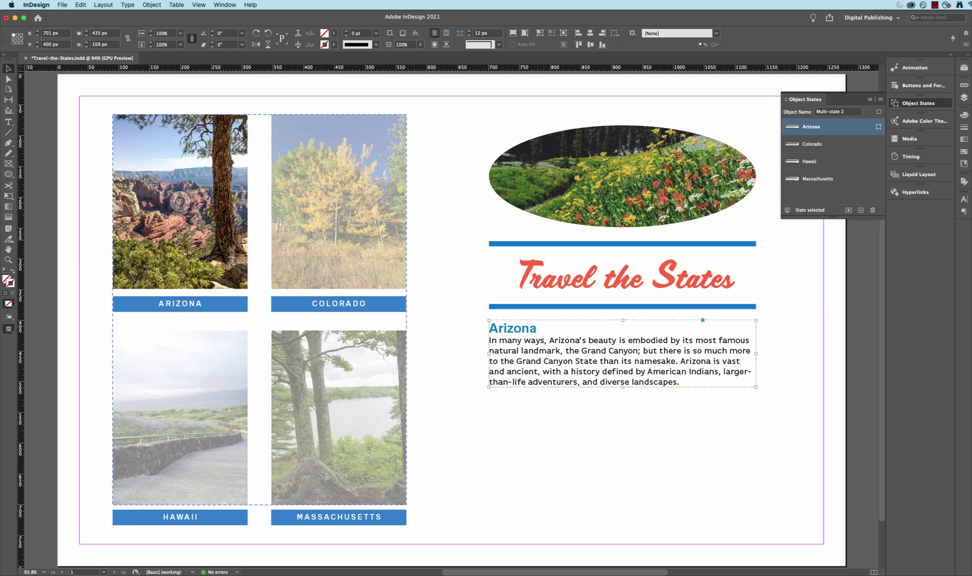
Give the Arizona button a second Go To State action targeting Multi-state 2 with the Arizona state
left_click(232, 305)
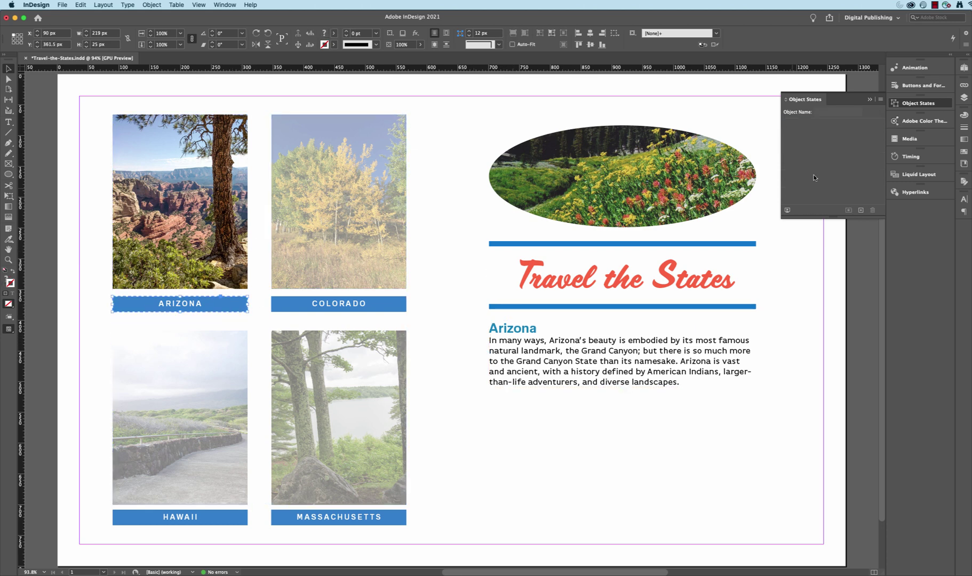
left_click(923, 85)
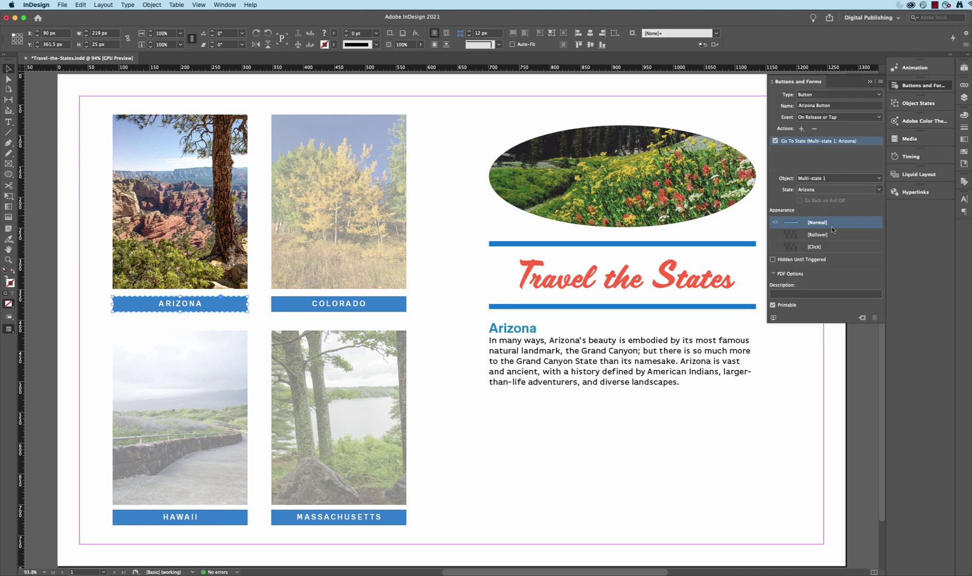
left_click(801, 129)
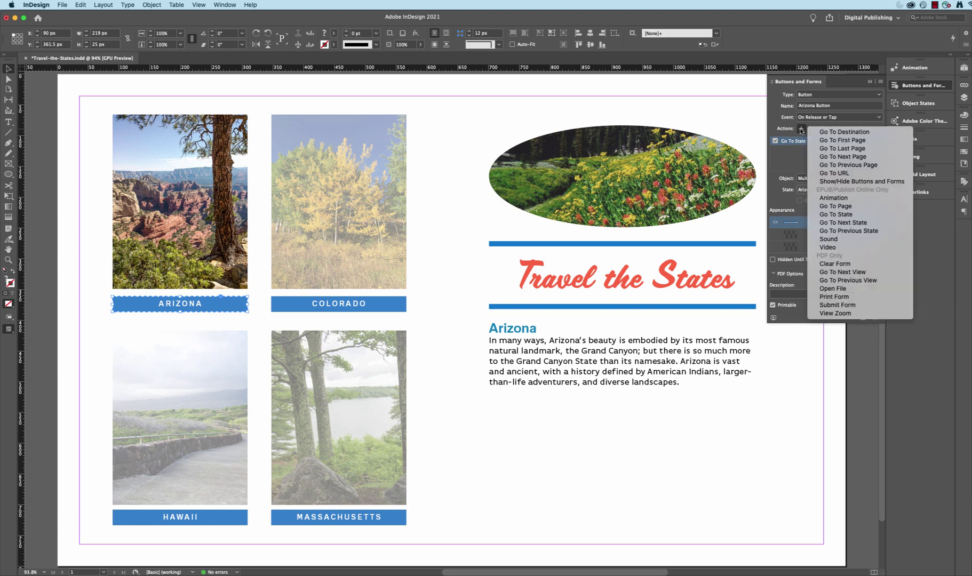
left_click(856, 214)
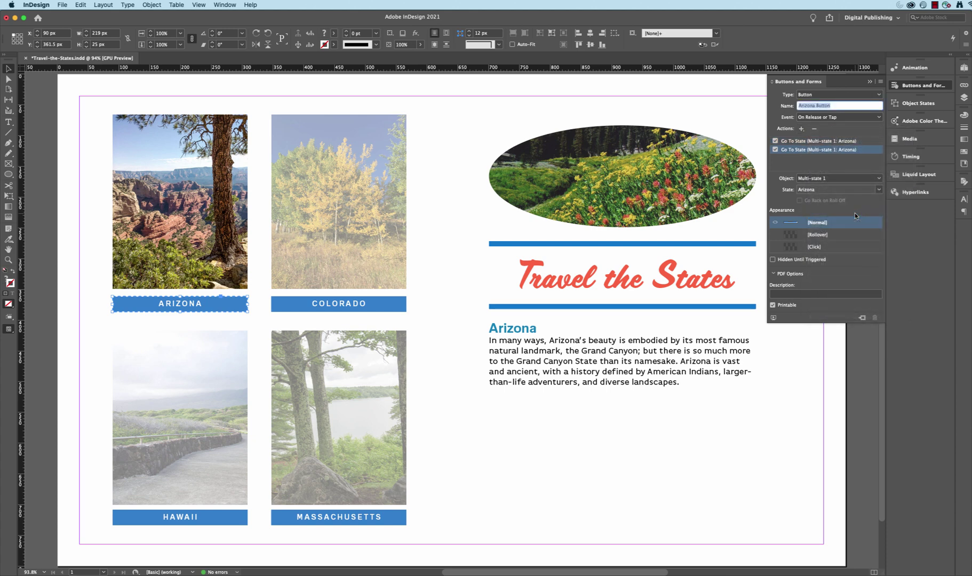
left_click(838, 180)
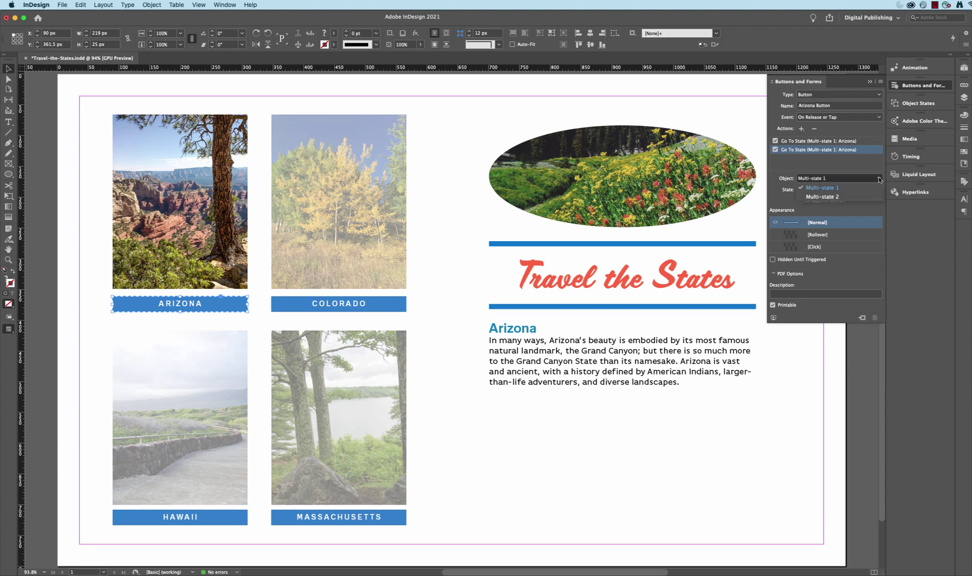
left_click(841, 197)
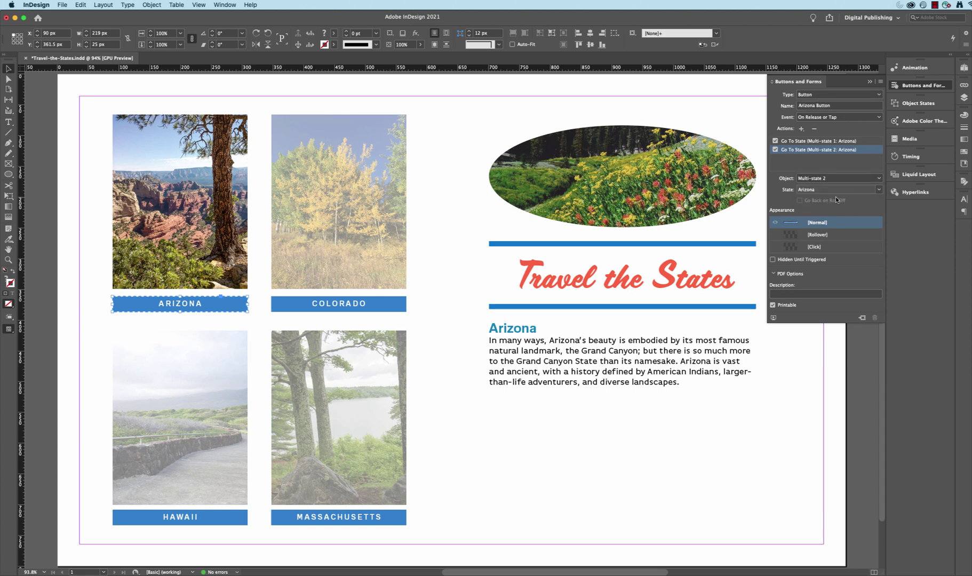
left_click(878, 190)
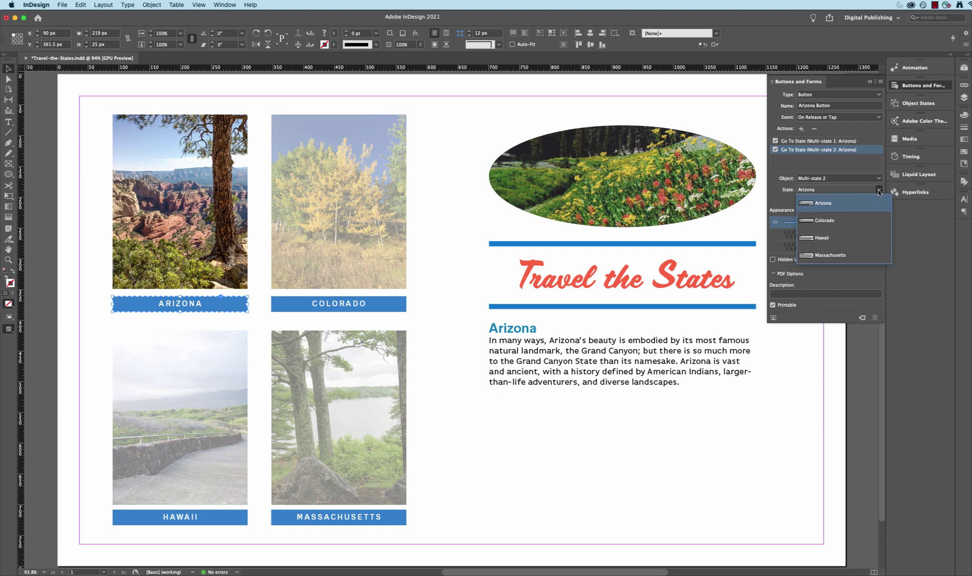
left_click(827, 203)
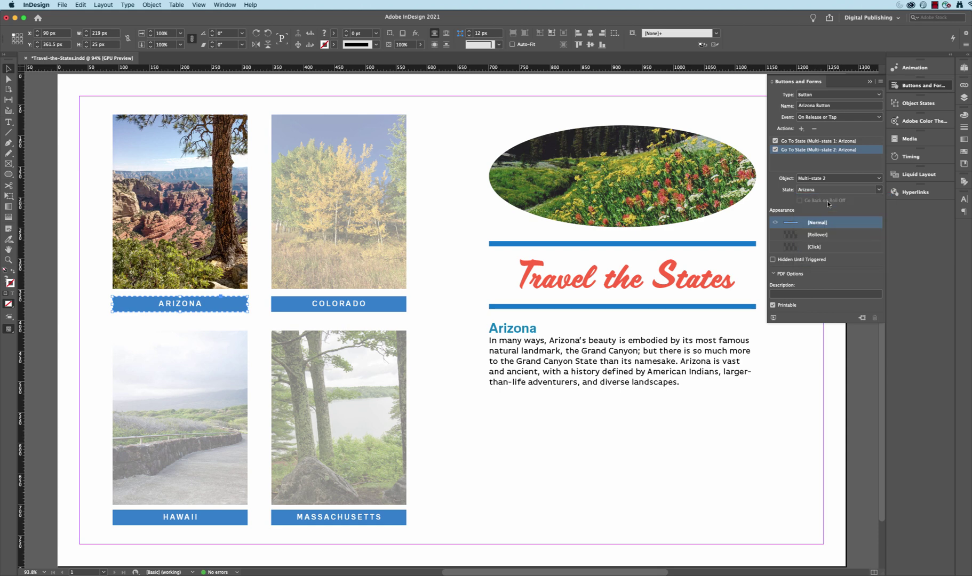
Add a second Go To State action to the Colorado button, targeting the Colorado state of Multi-state 2
left_click(395, 308, "shift")
left_click(397, 309)
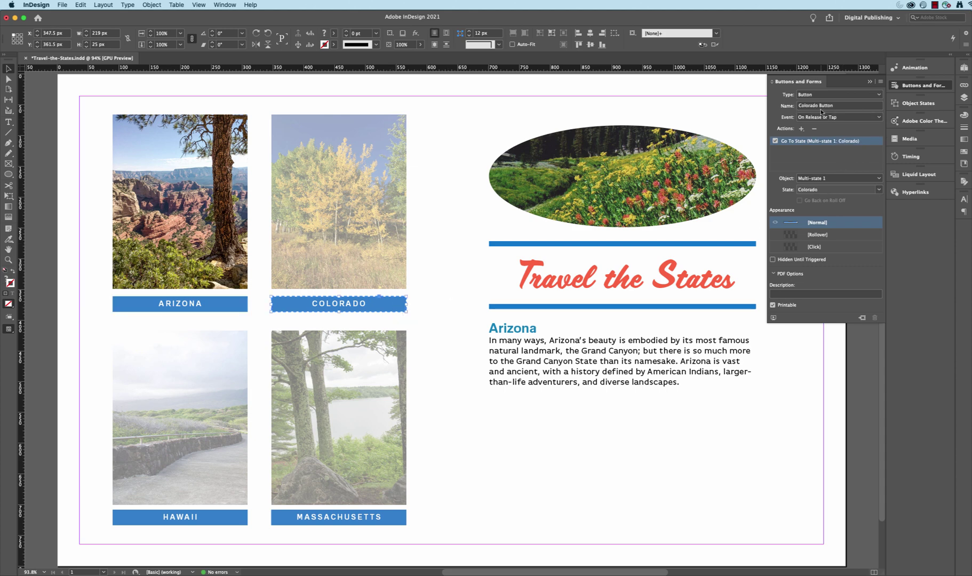
left_click(801, 129)
left_click(848, 215)
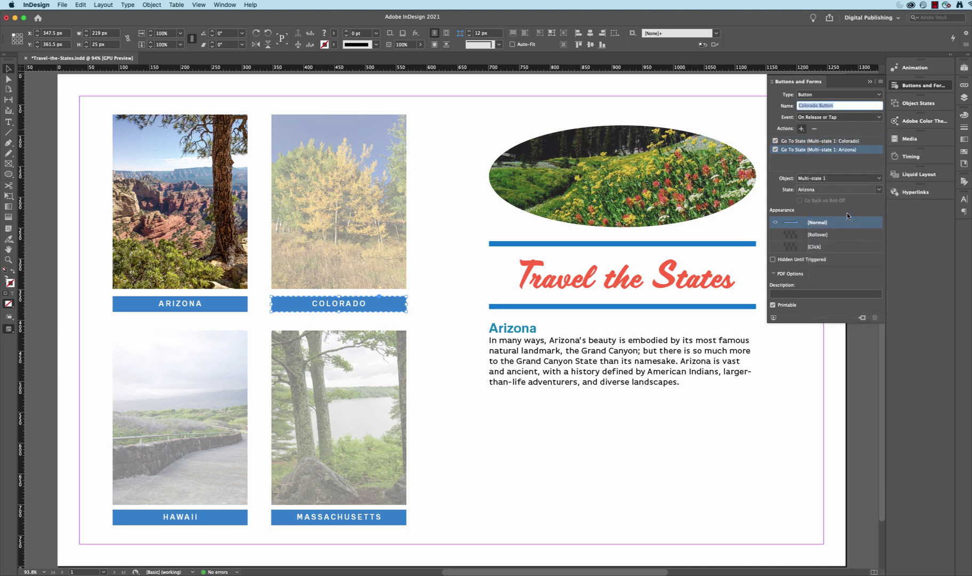
left_click(879, 179)
left_click(857, 196)
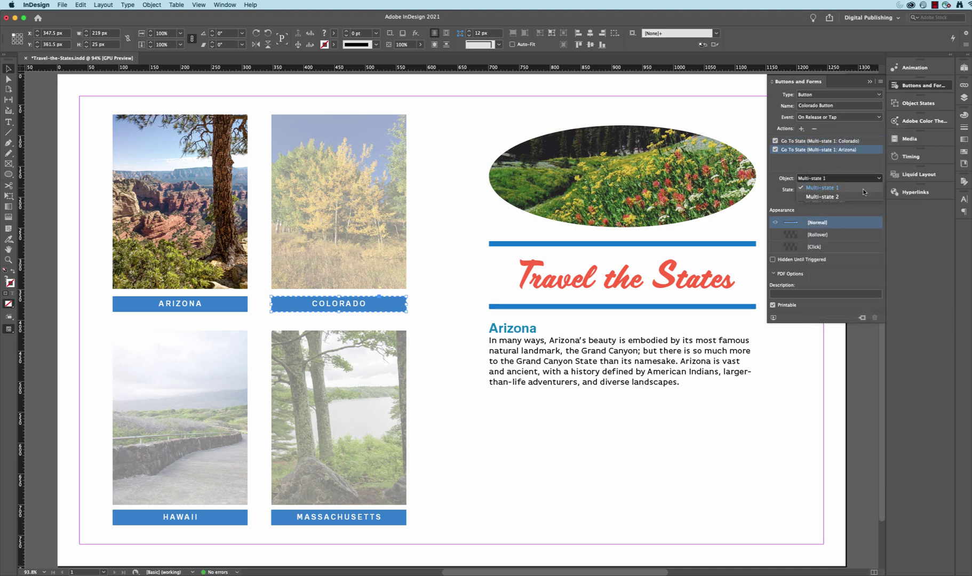
left_click(877, 190)
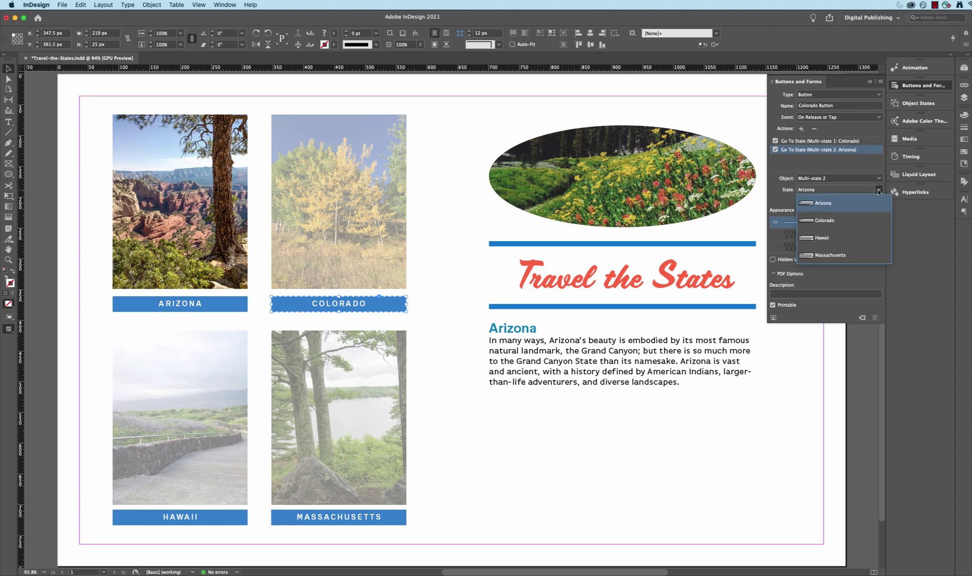
left_click(839, 221)
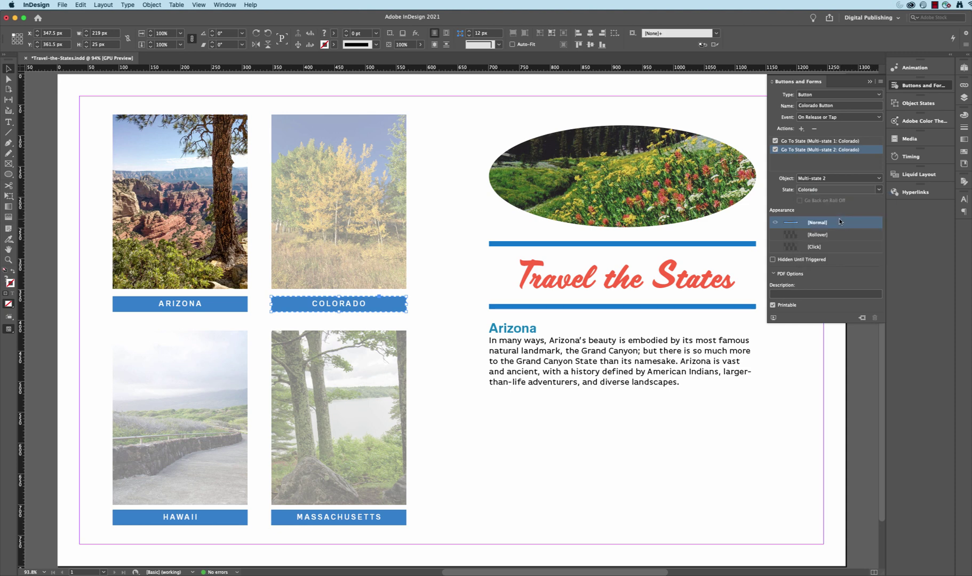
Add a second Go To State action to the Hawaii button, targeting the Hawaii state of Multi-state 2
left_click(230, 520)
left_click(801, 130)
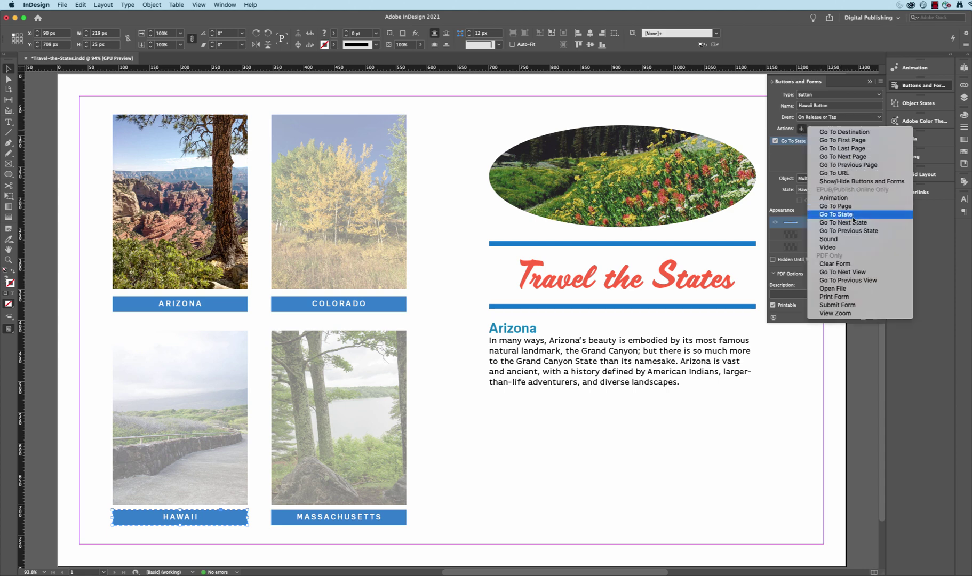
left_click(852, 214)
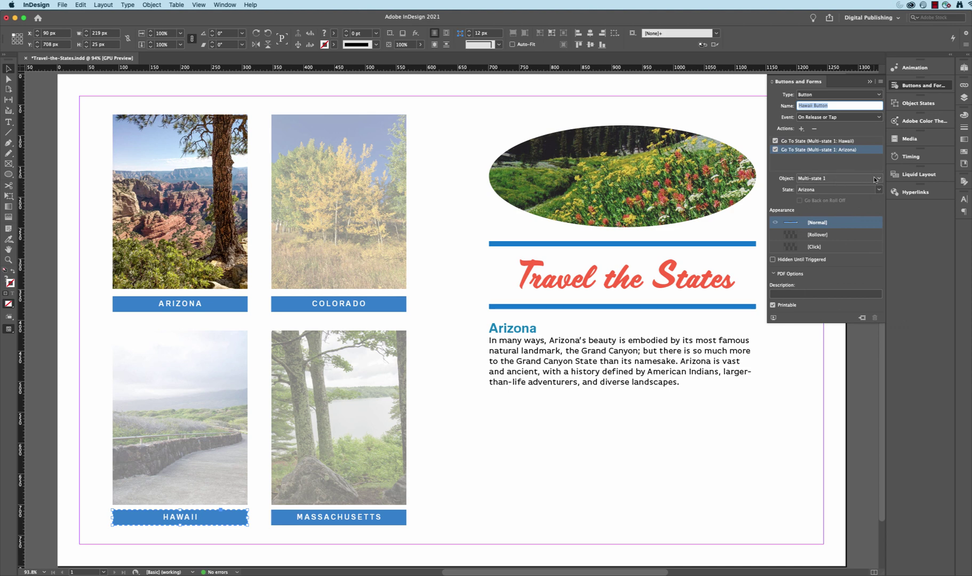
left_click(880, 180)
left_click(836, 197)
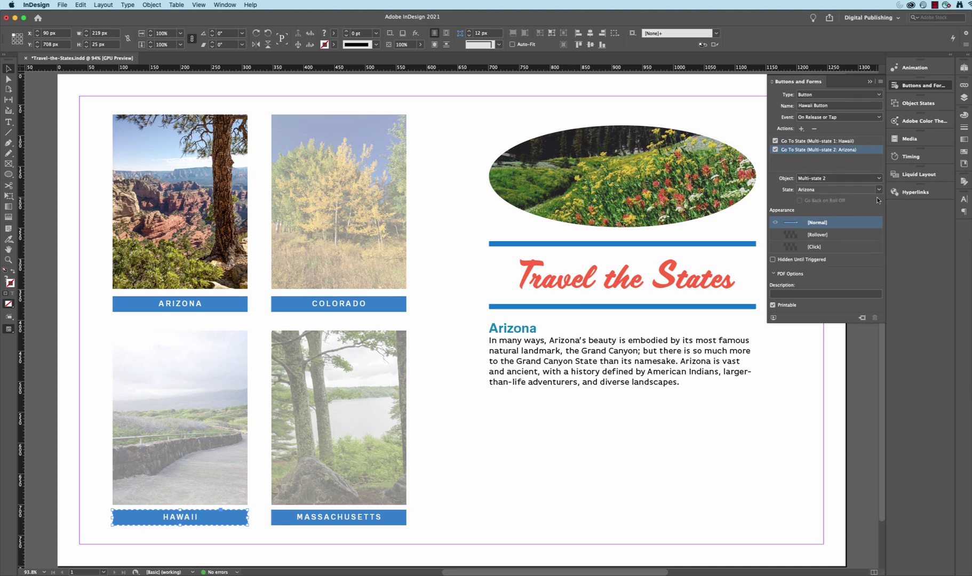
left_click(879, 191)
left_click(838, 237)
Add a second Go To State action to the Massachusetts button, targeting the Massachusetts state of Multi-state 2
left_click(382, 521, "shift")
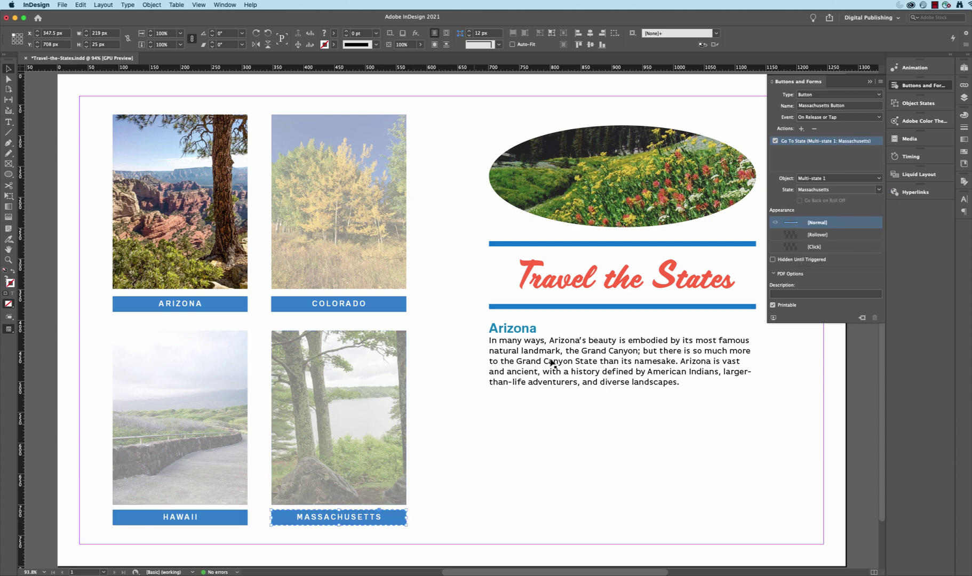
left_click(801, 129)
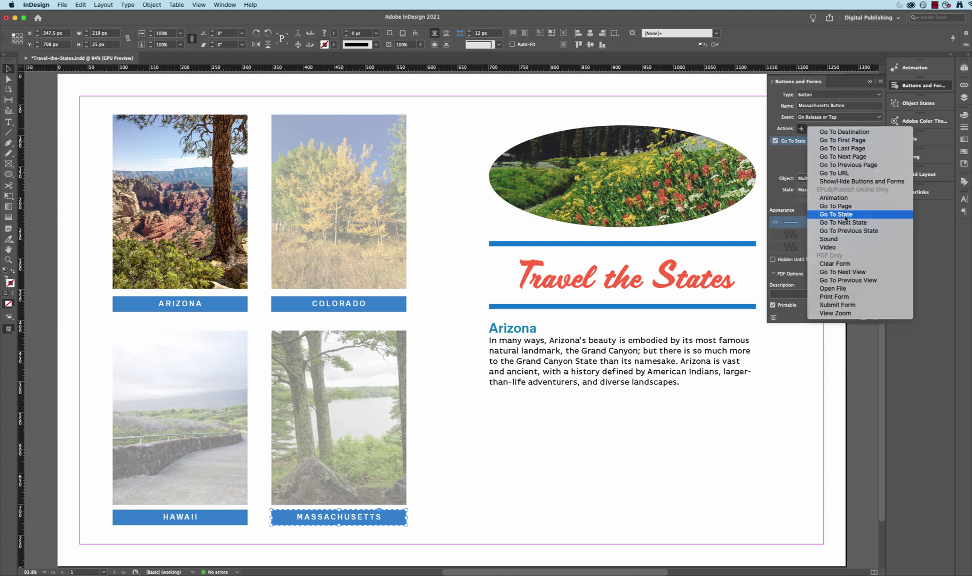
left_click(845, 215)
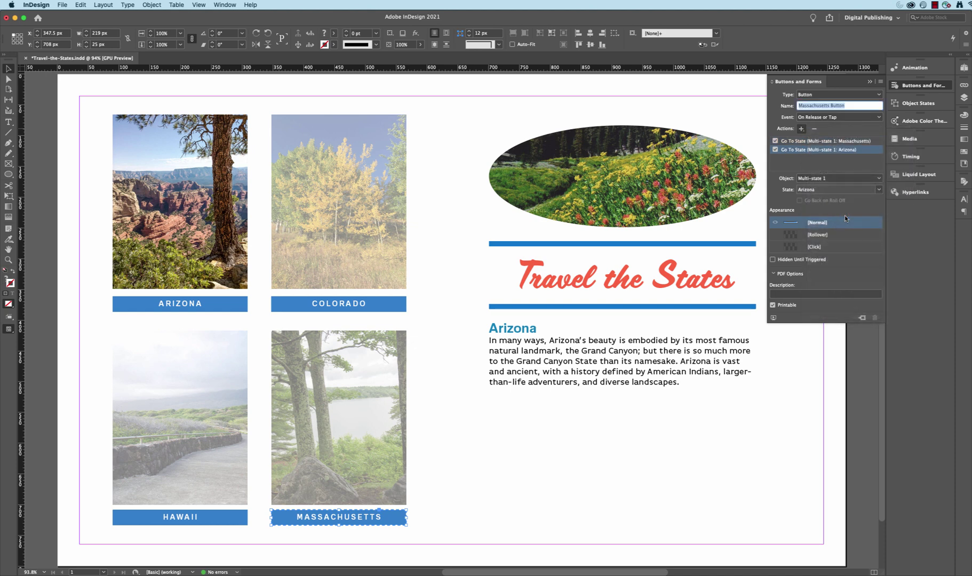
left_click(879, 180)
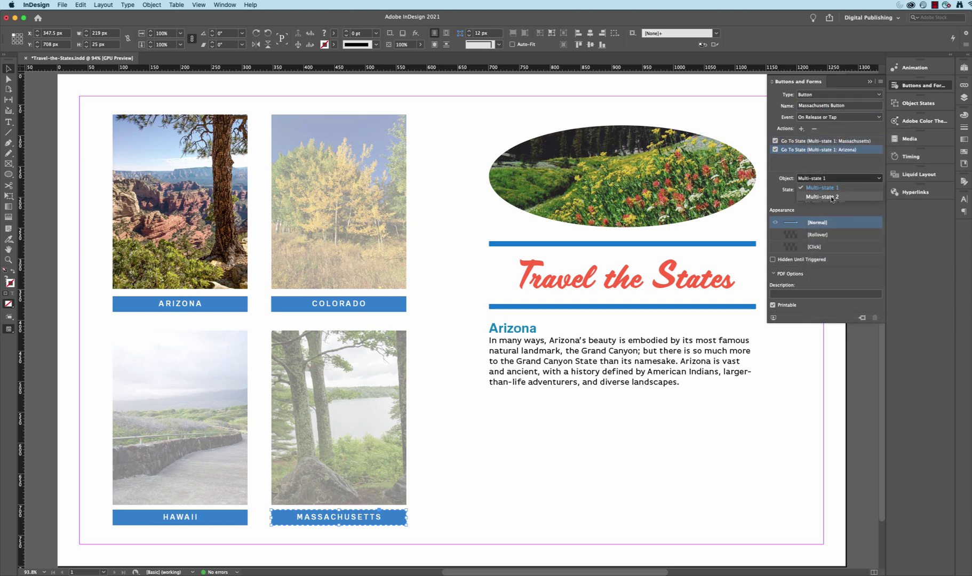
left_click(832, 197)
left_click(879, 189)
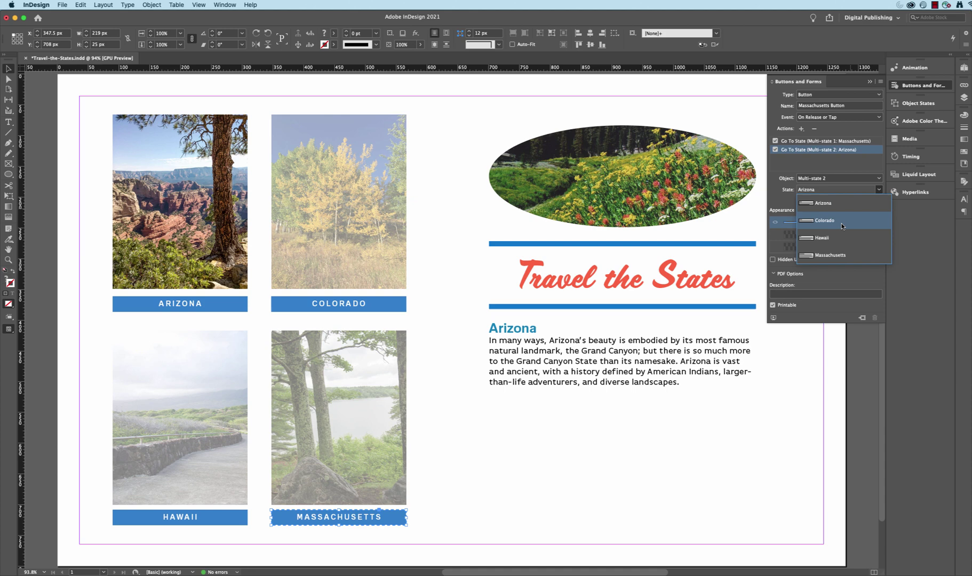
left_click(836, 258)
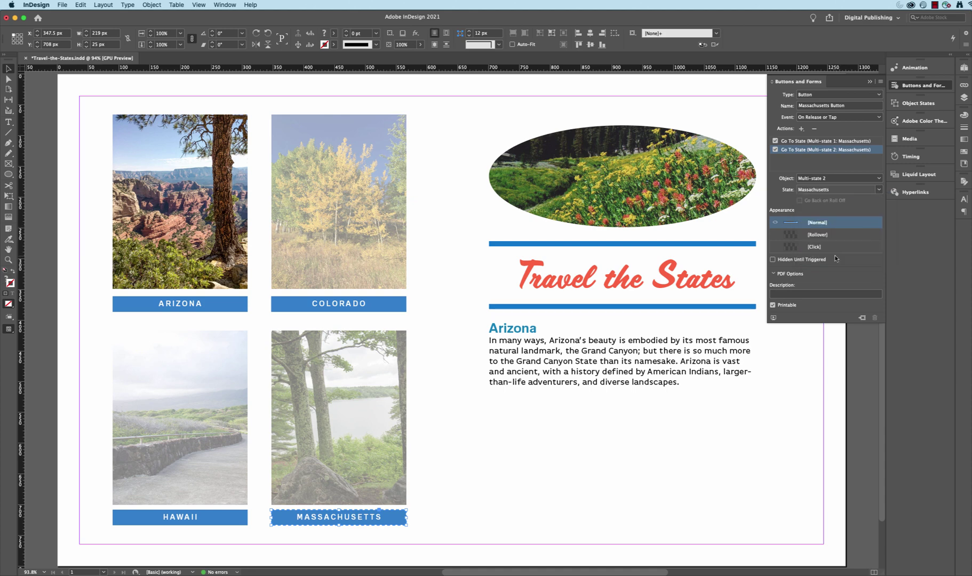
Preview the page's interactivity, test the Colorado, Hawaii and Massachusetts buttons for photo and description changes, and close the preview
left_click(774, 319)
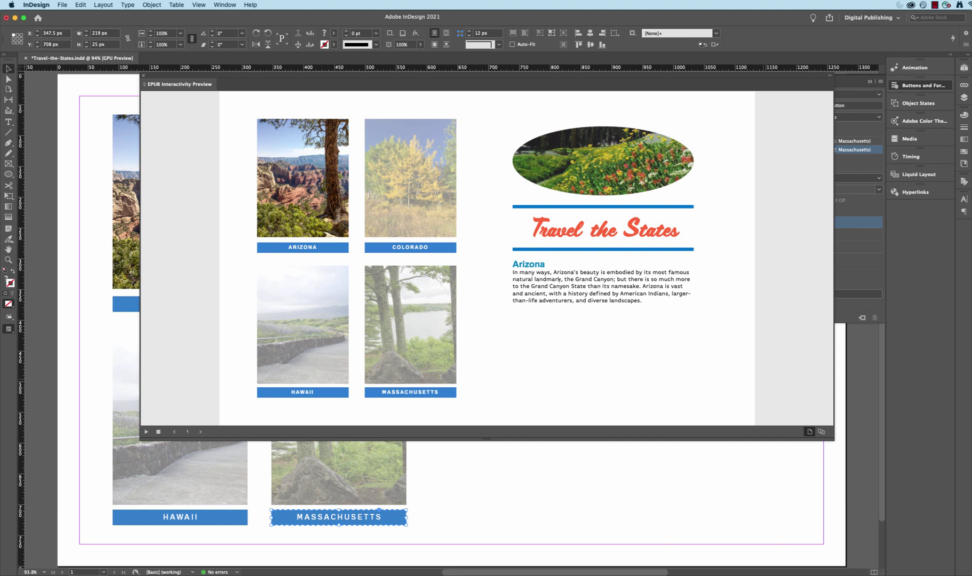
left_click(419, 248)
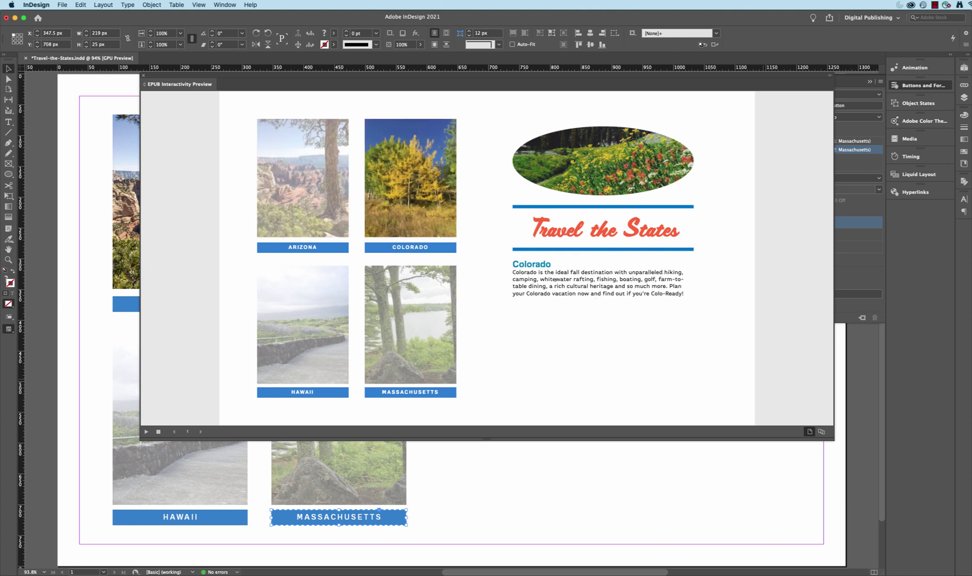
left_click(330, 396)
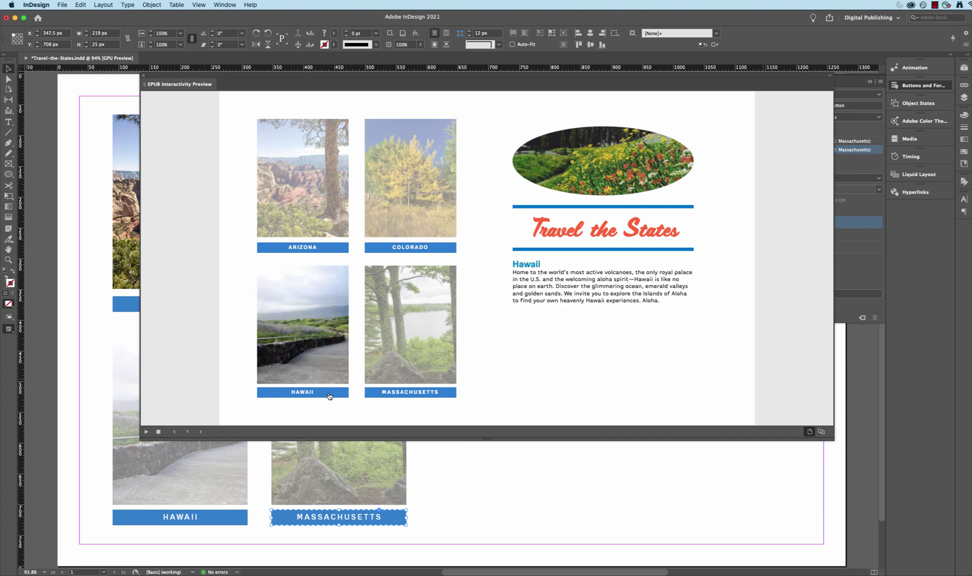
left_click(414, 396)
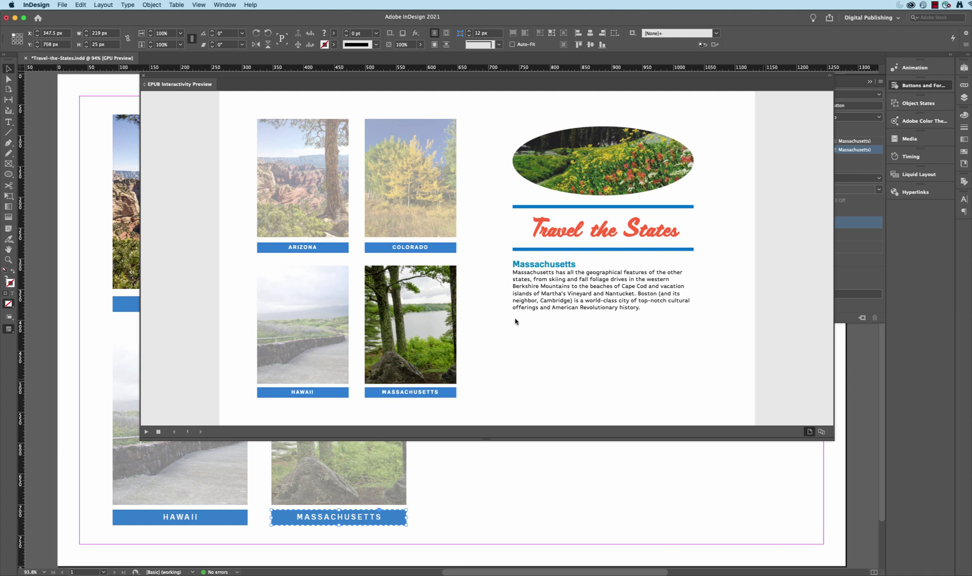
left_click(143, 76)
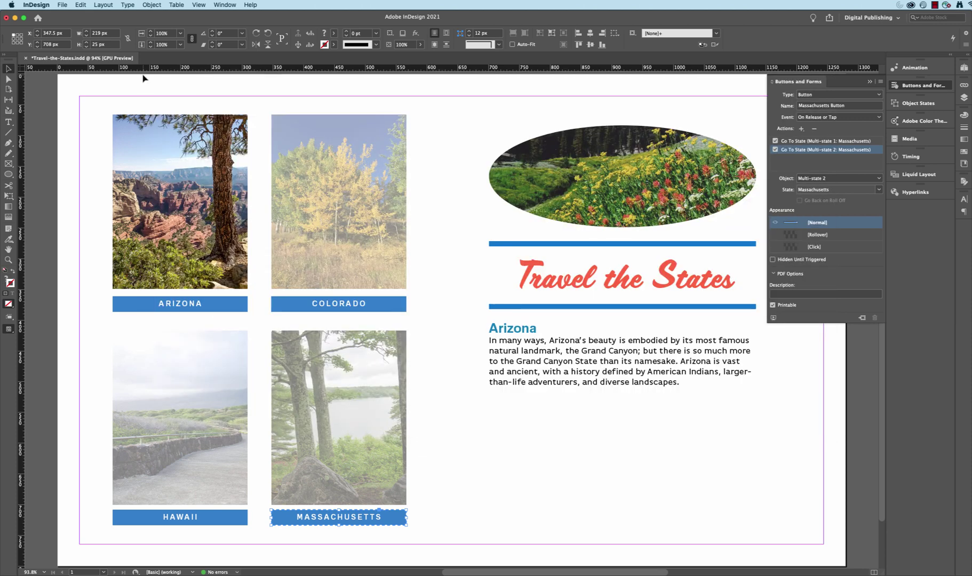
Apply a Fade In animation on state load to the Arizona description text frame in Multi-state 2, with a 0.5-second duration
left_click(531, 334)
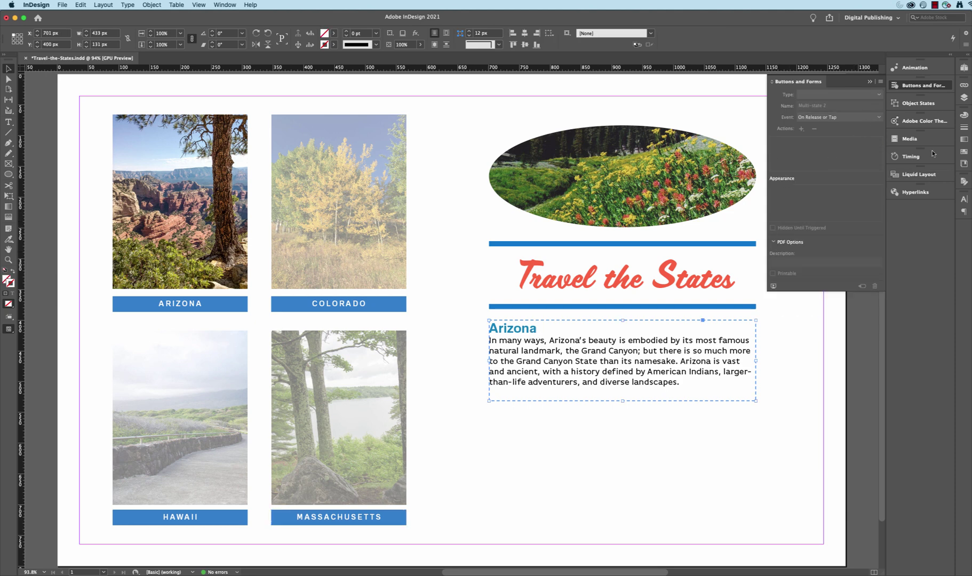
left_click(937, 104)
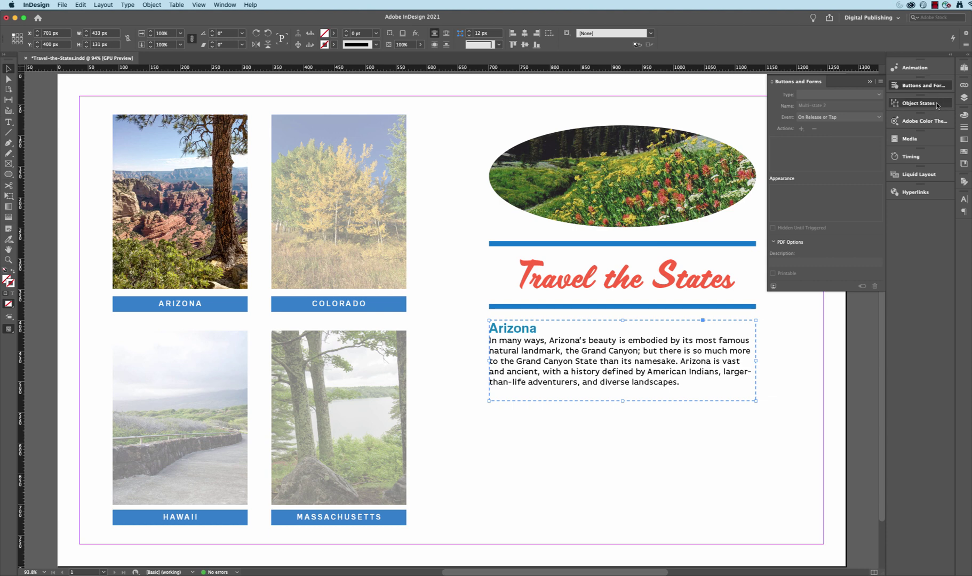
left_click(938, 71)
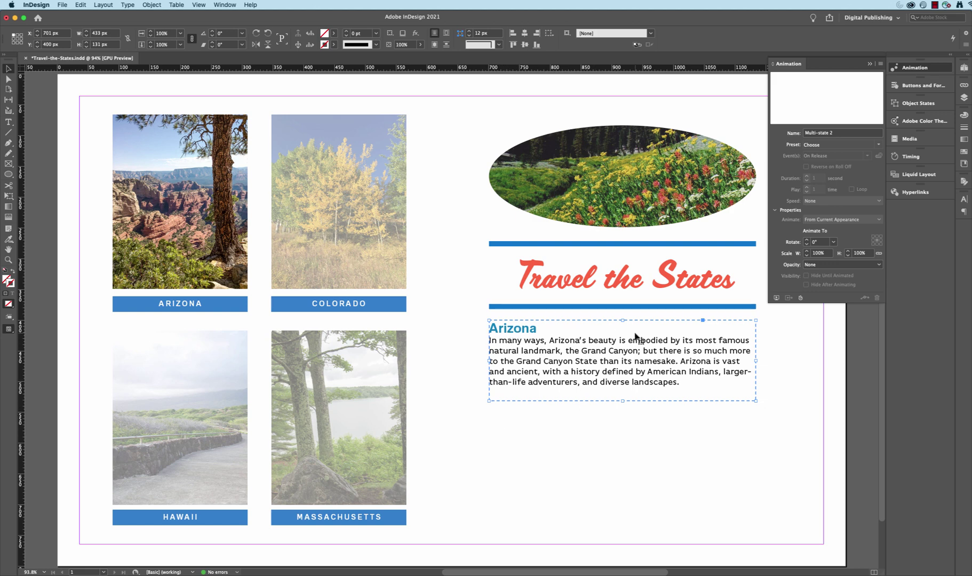
left_click(756, 338)
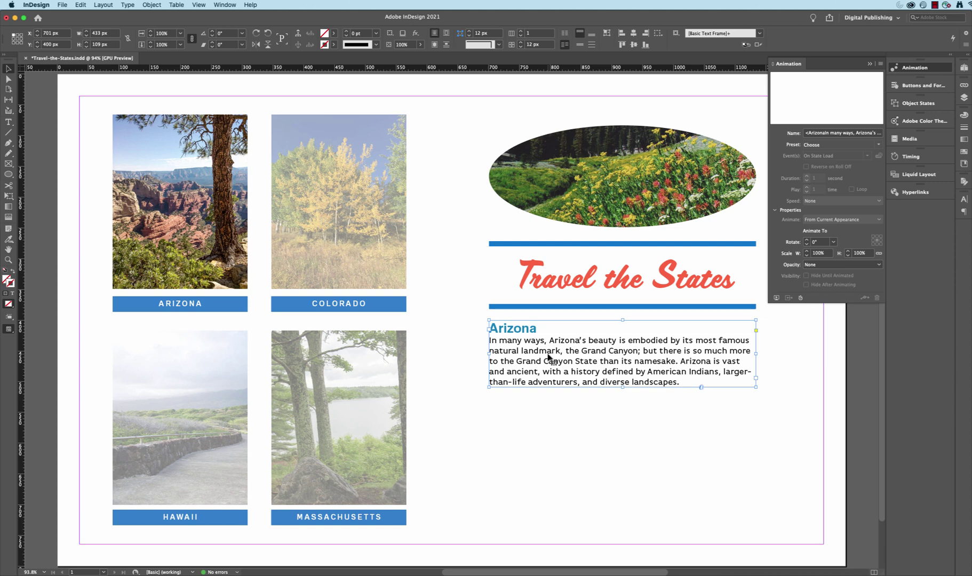
left_click(878, 145)
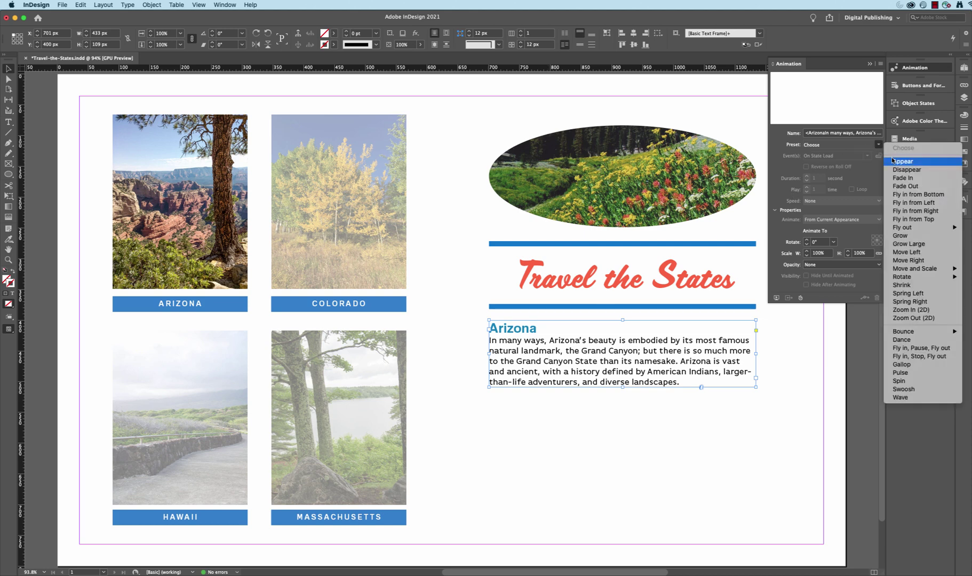
left_click(895, 178)
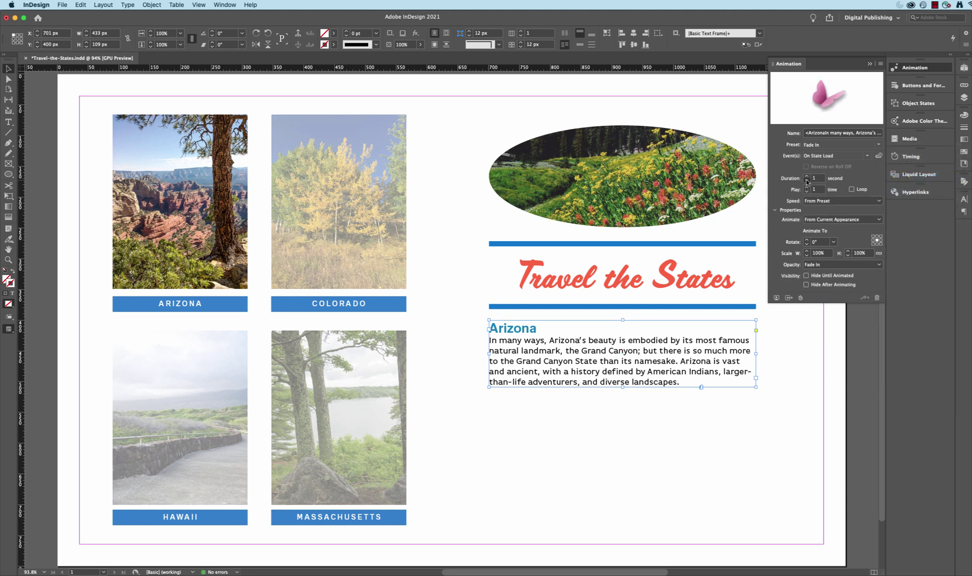
left_click(806, 180)
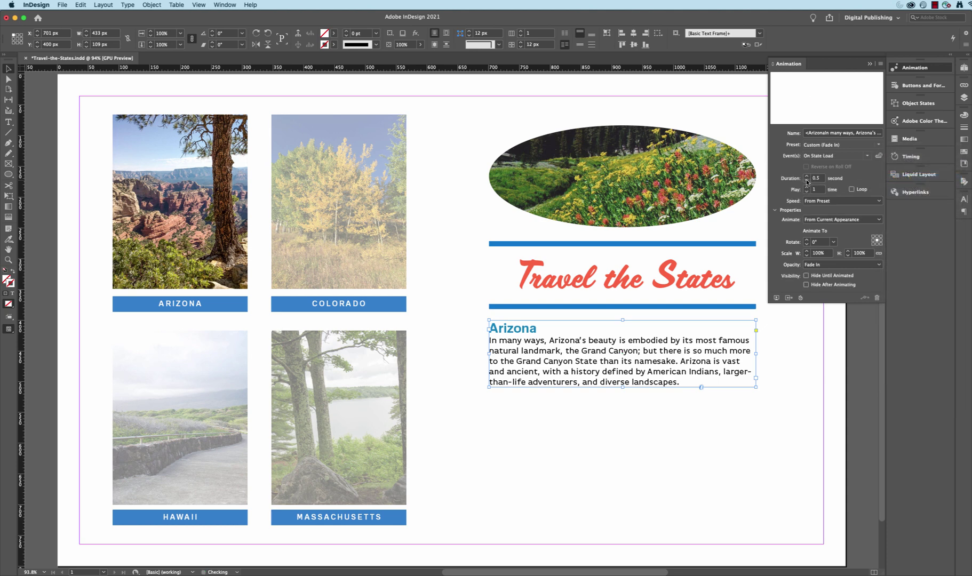
Apply a Fade In animation to the Colorado state's description text frame in Multi-state 2, with a 0.5-second duration
left_click(929, 106)
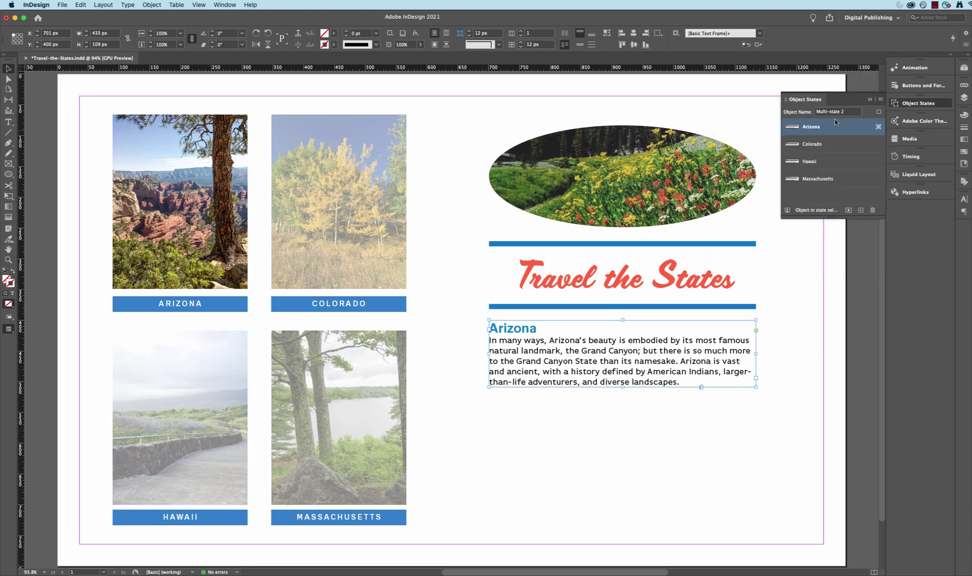
left_click(817, 145)
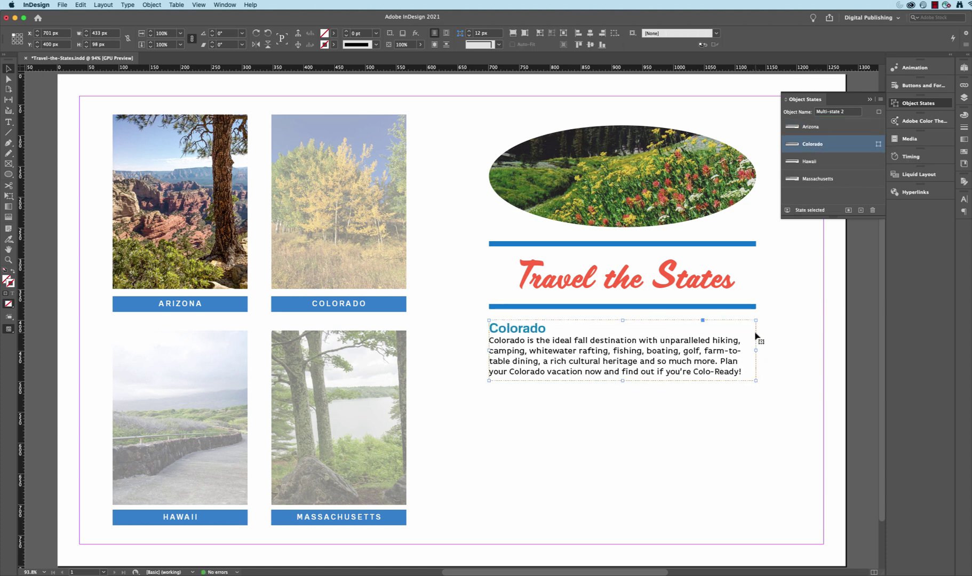
left_click(940, 71)
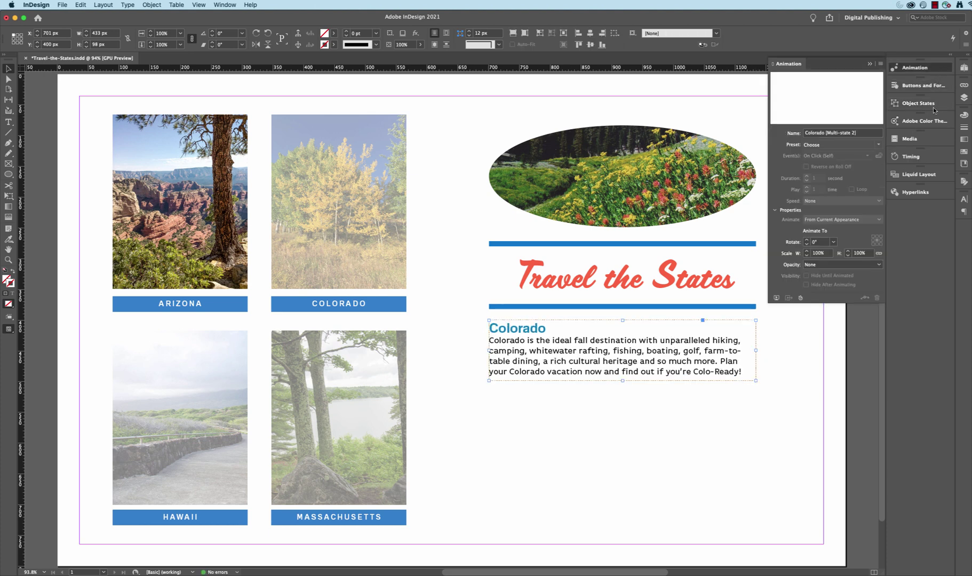
left_click(755, 335)
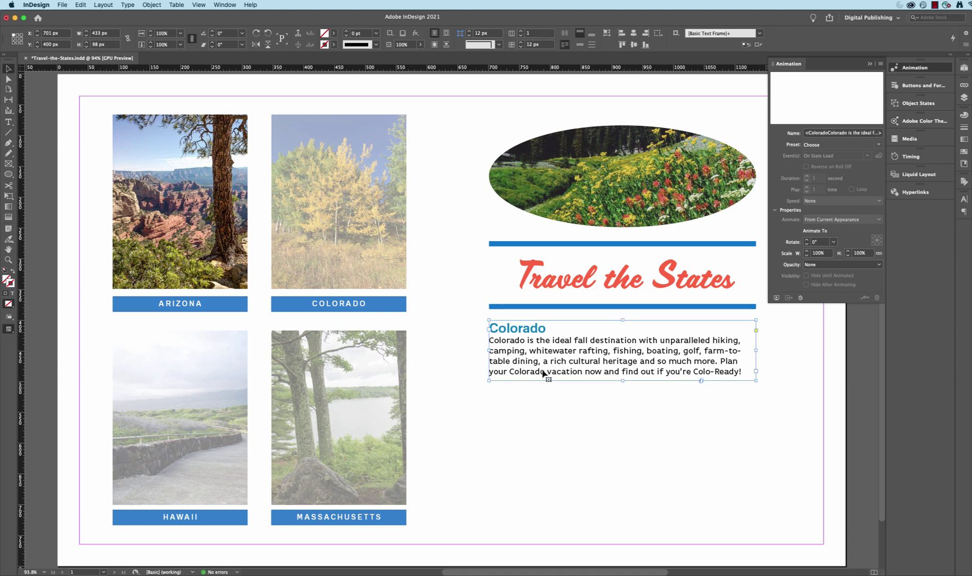
left_click(878, 145)
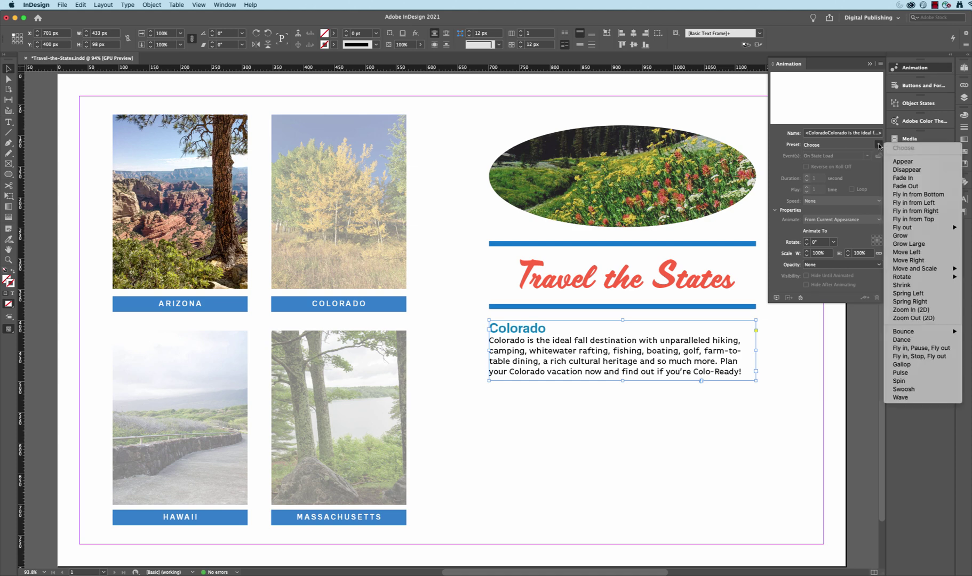
left_click(903, 178)
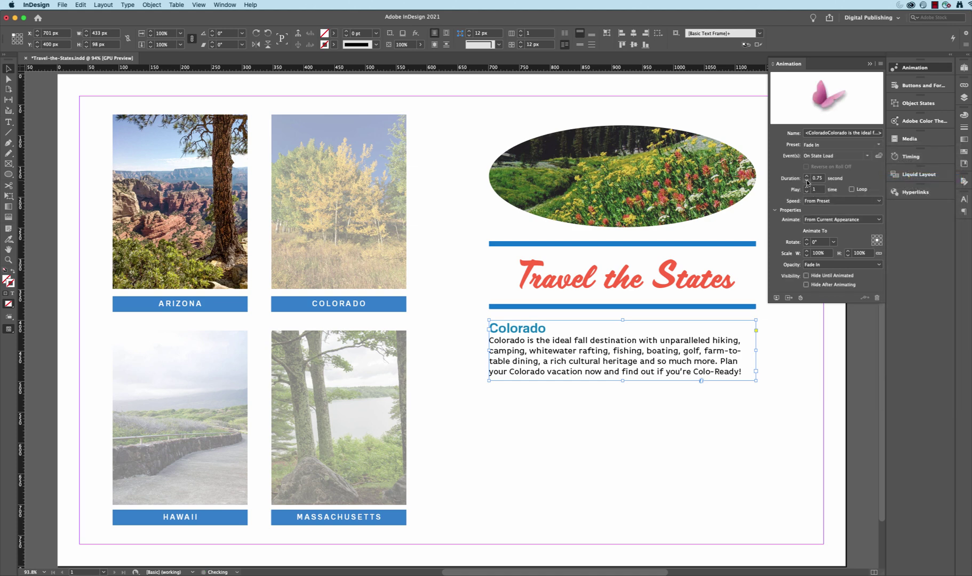
left_click(807, 181)
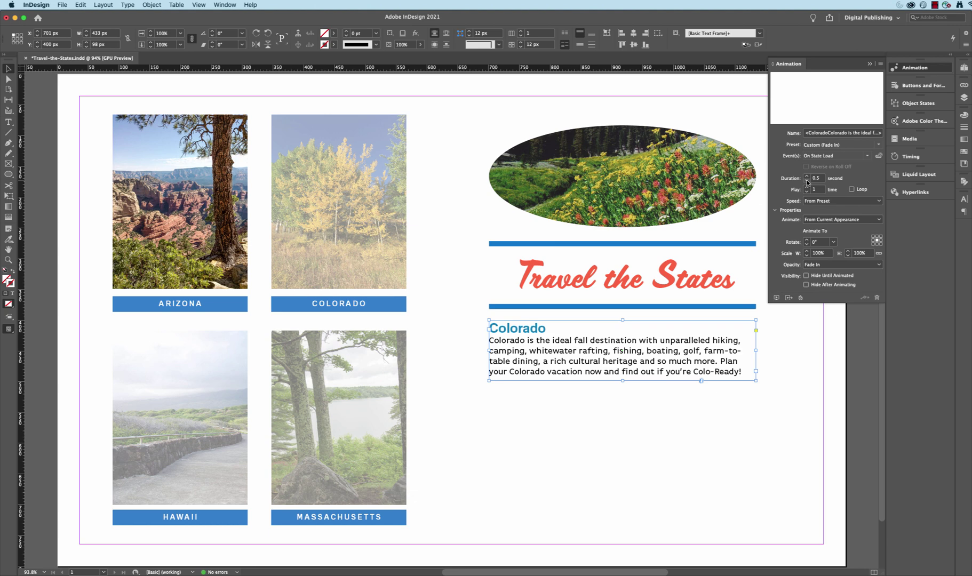
Apply the Fade In animation preset to the Hawaii state's description text frame in Multi-state 2
left_click(935, 104)
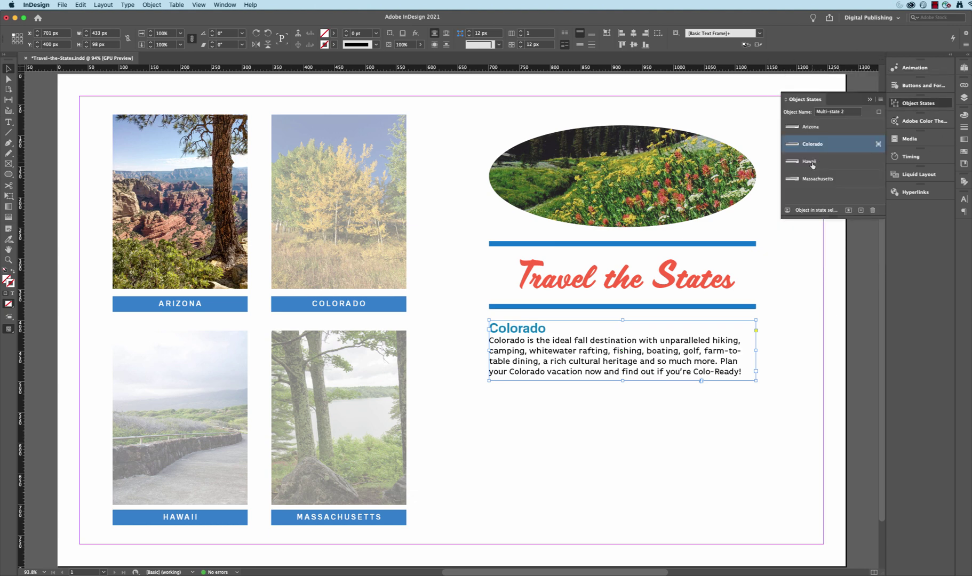
left_click(809, 162)
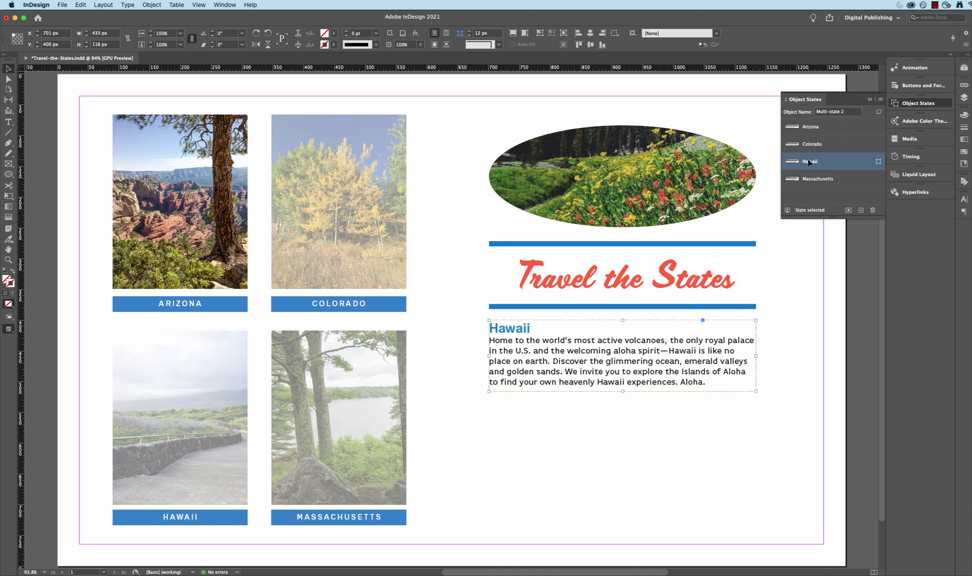
left_click(757, 333)
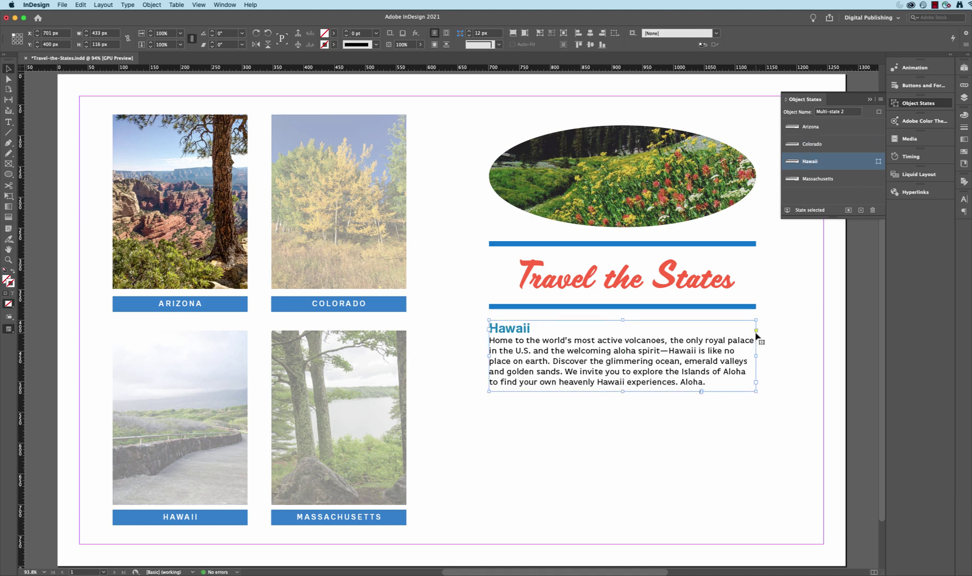
left_click(929, 70)
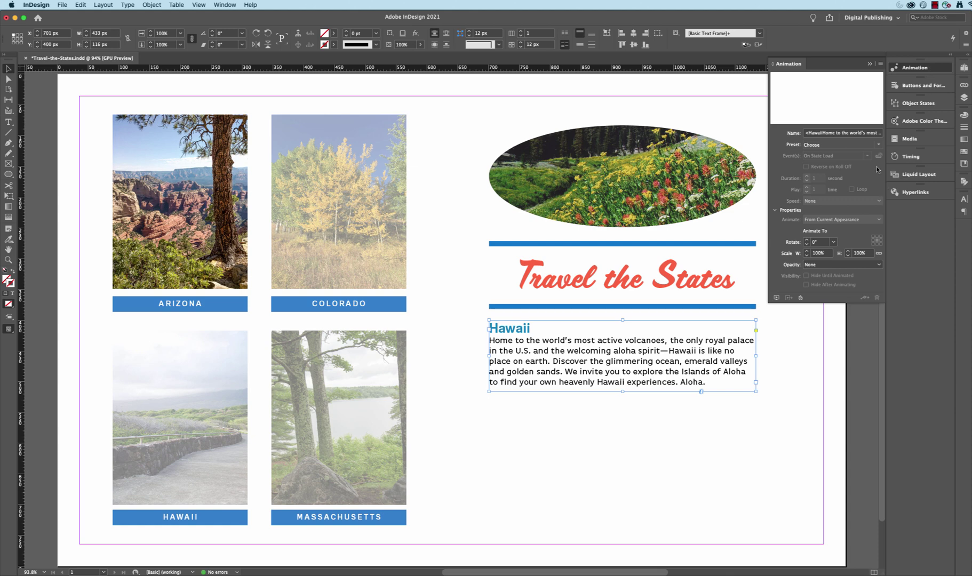
left_click(878, 145)
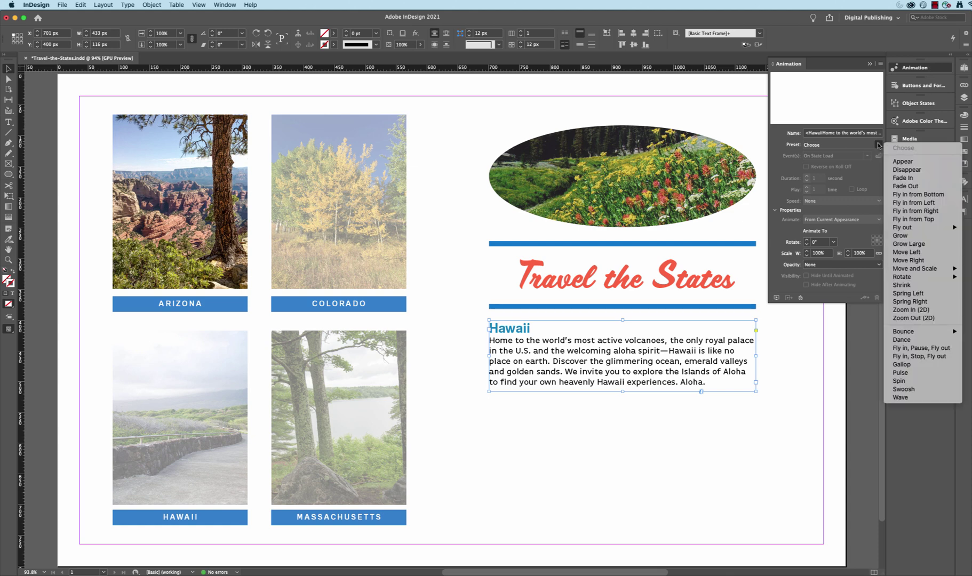
left_click(894, 179)
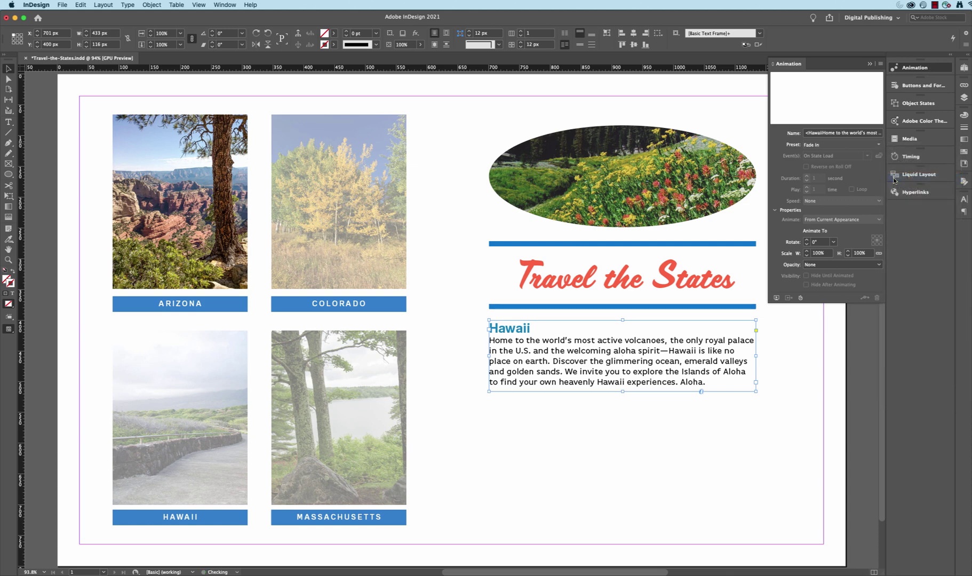
Apply the Fade In animation preset to the Massachusetts state's description text frame in Multi-state 2
left_click(928, 105)
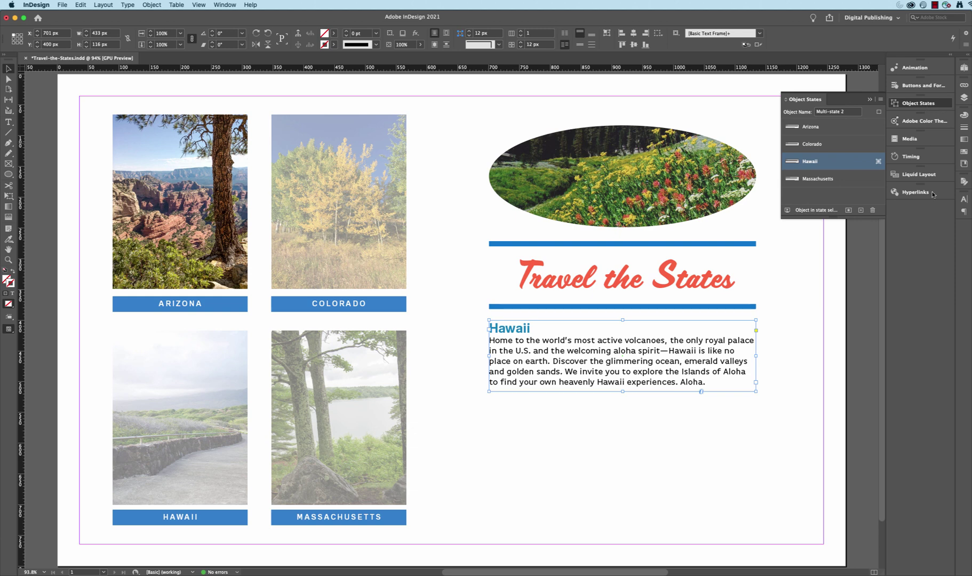
left_click(821, 180)
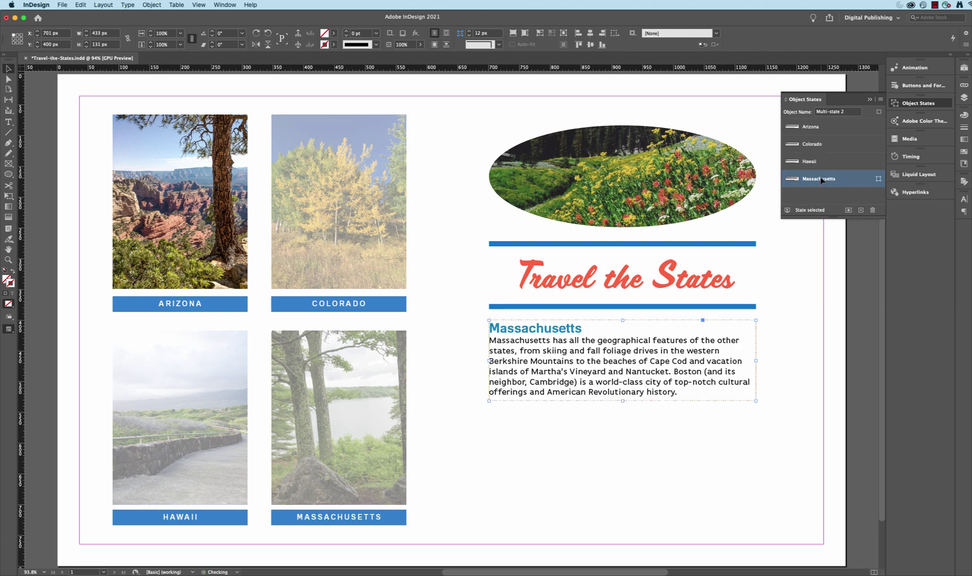
left_click(756, 336)
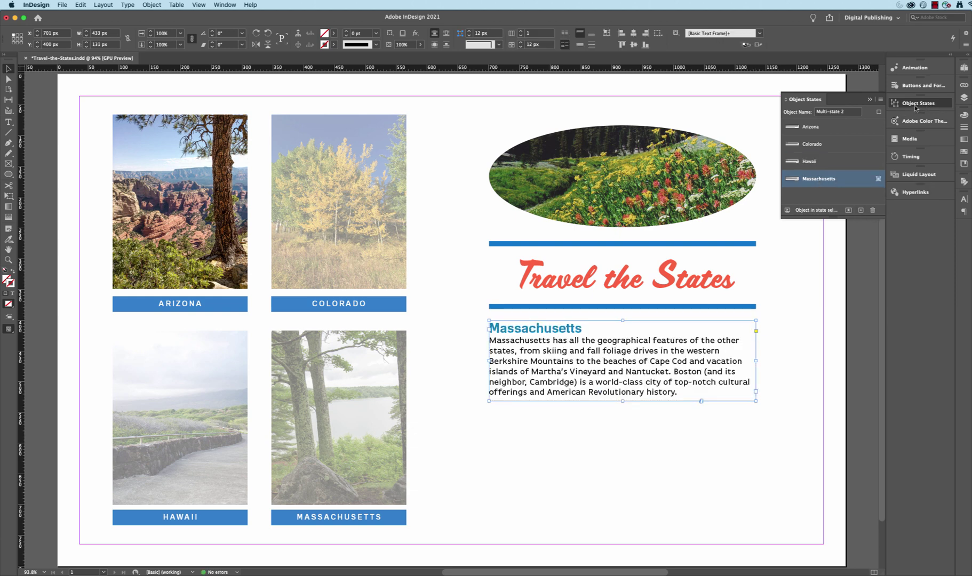
left_click(941, 70)
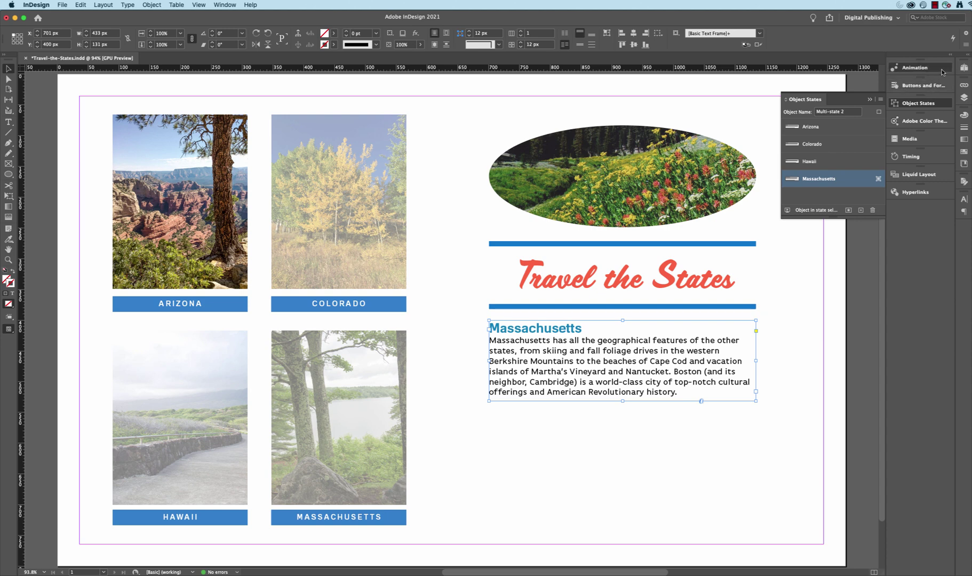
left_click(879, 145)
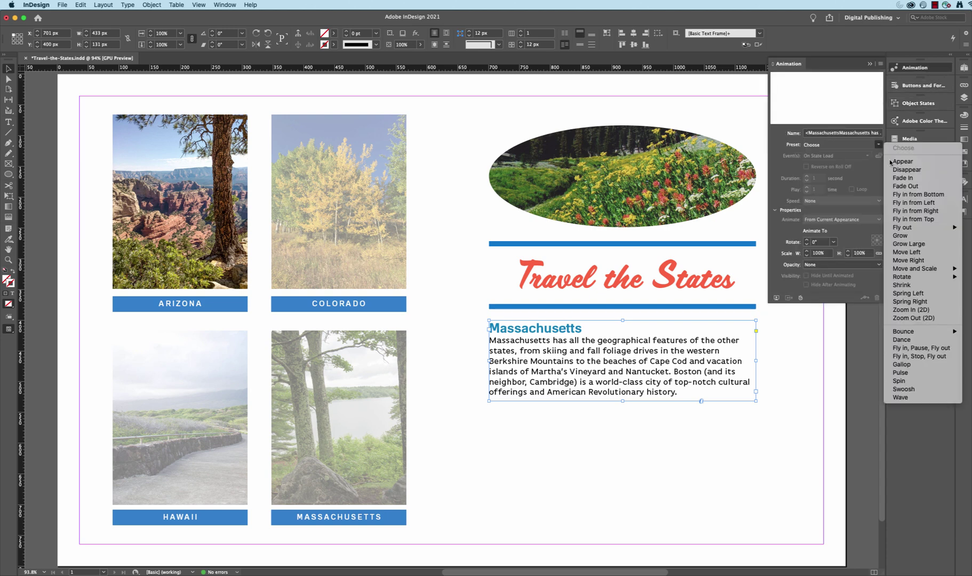
key("Escape")
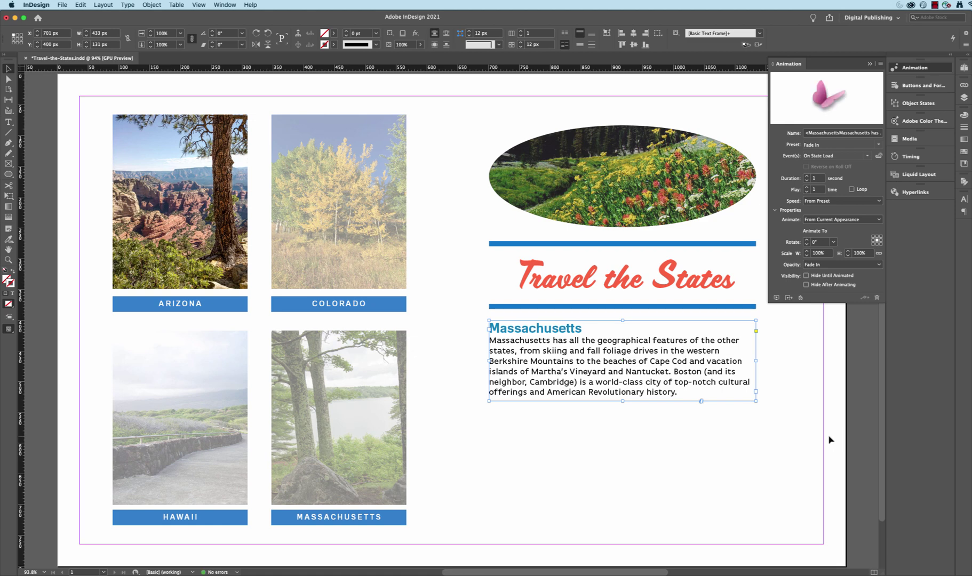
Preview the page's interactivity and test the description fade-ins with the Colorado, Hawaii and Massachusetts buttons
left_click(777, 298)
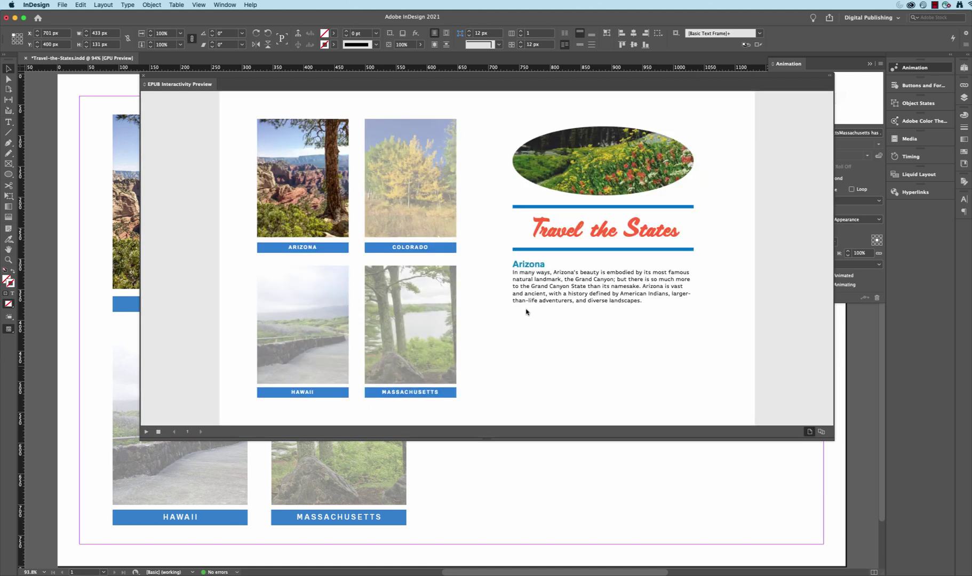
left_click(424, 249)
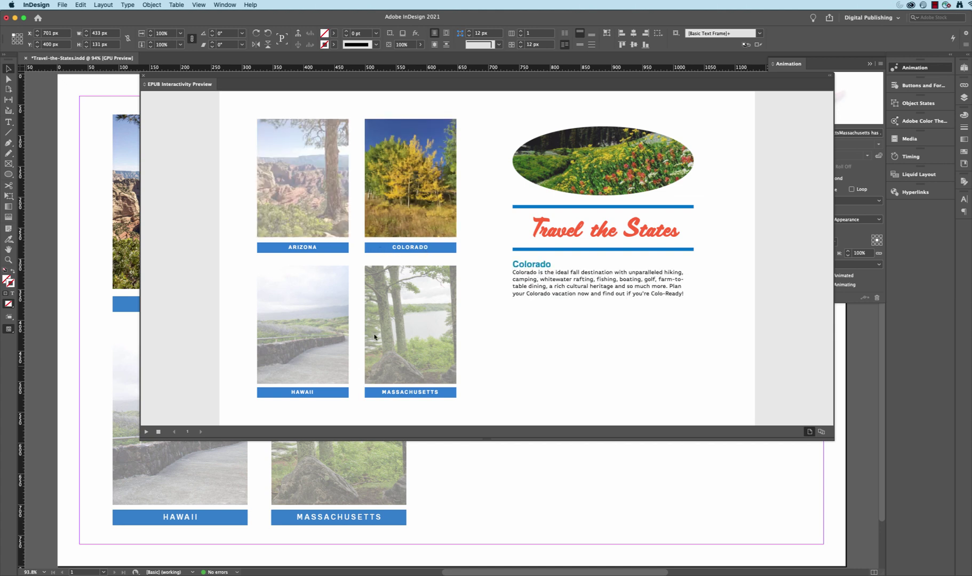
left_click(330, 396)
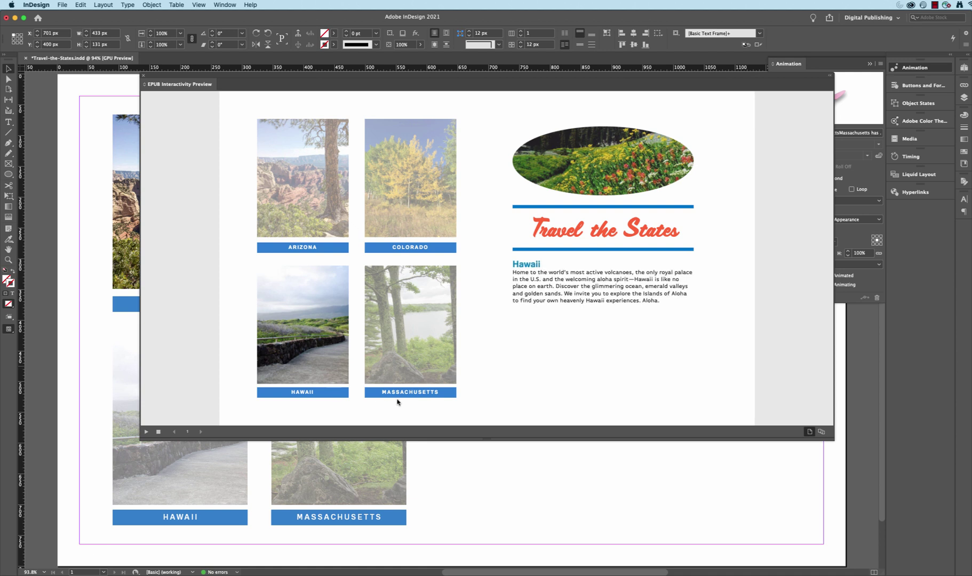
left_click(425, 393)
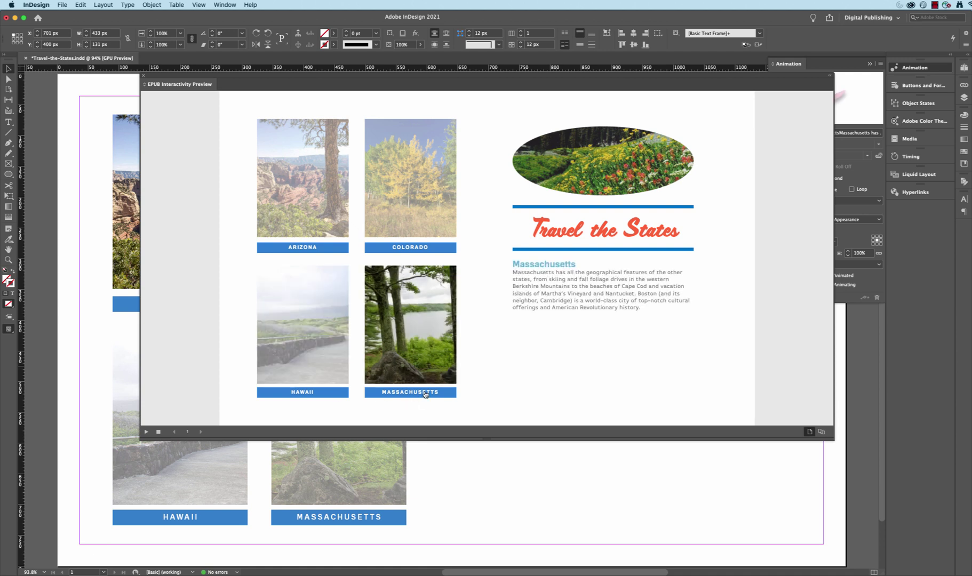